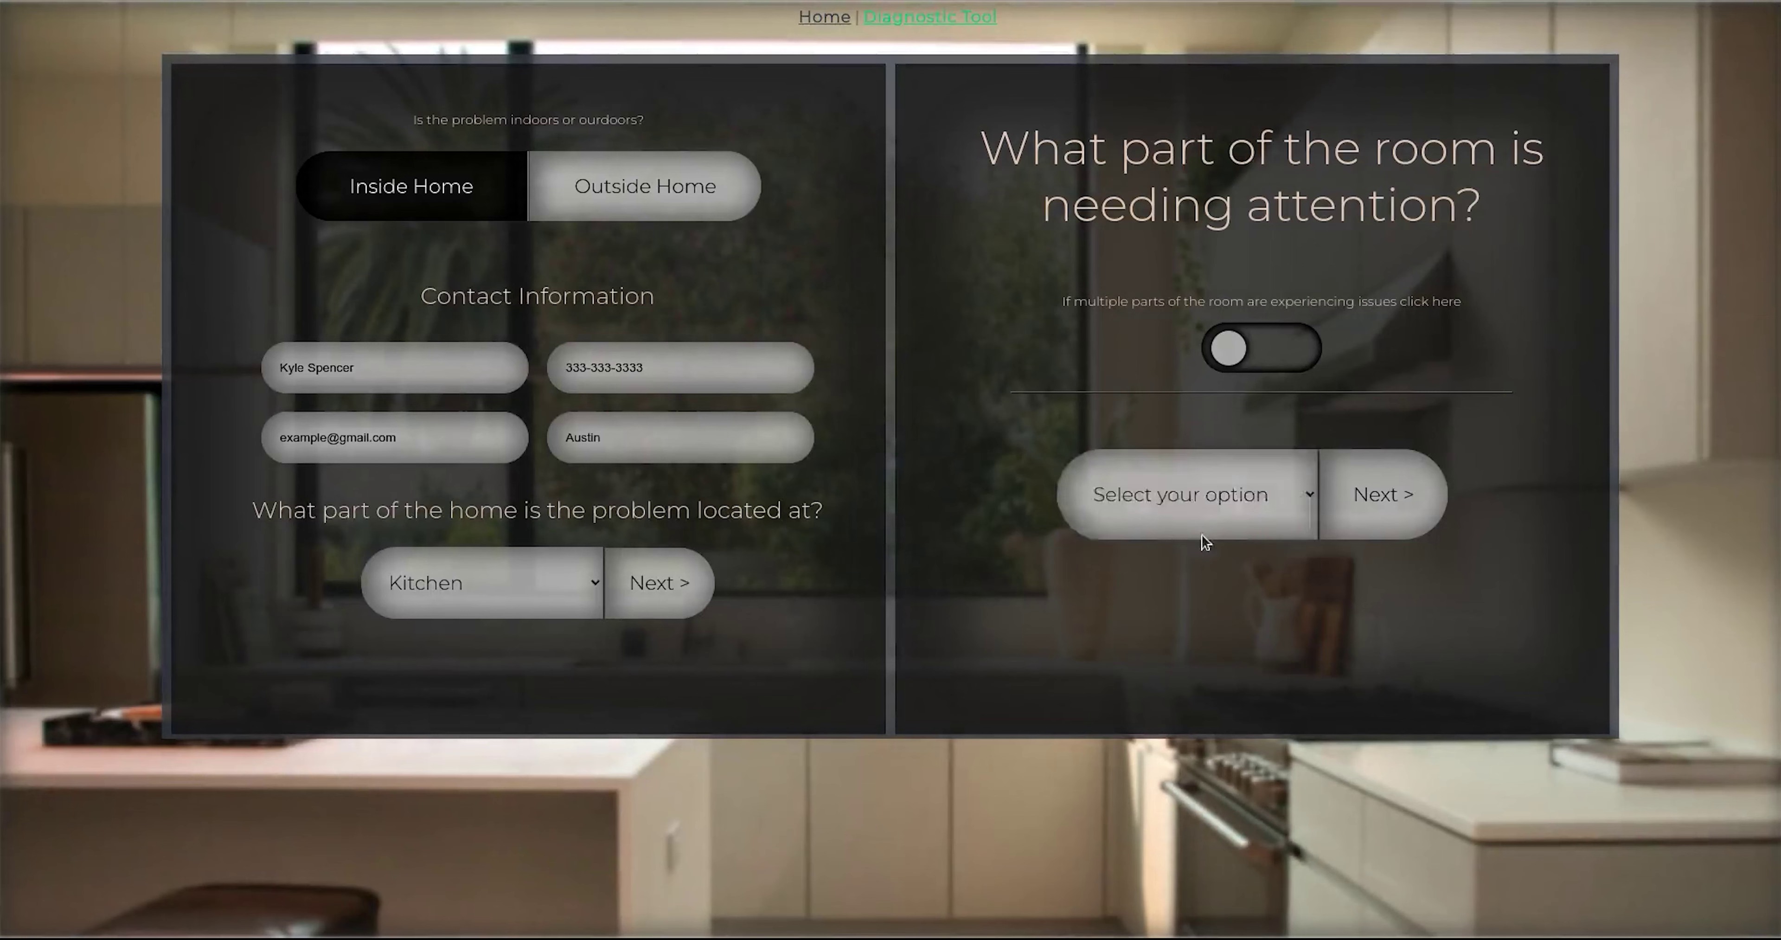
Step: Try the option for multiple kitchen parts needing attention and return to single-part selection
left_click(1176, 476)
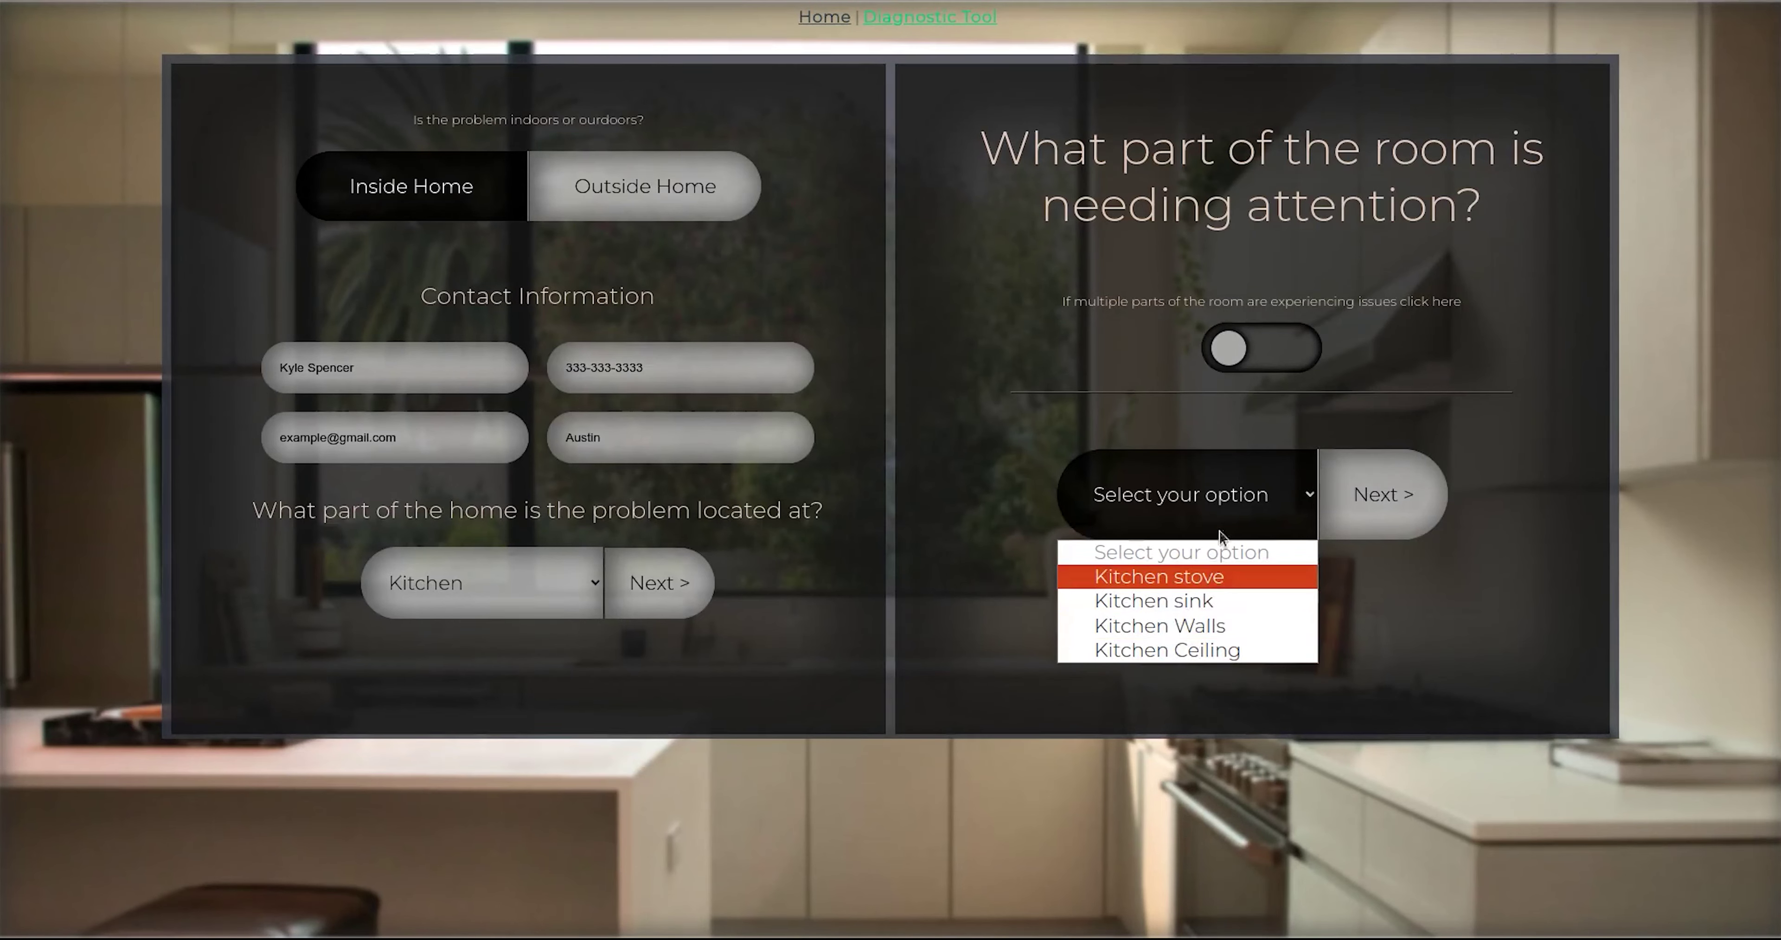
left_click(1227, 487)
left_click(1275, 368)
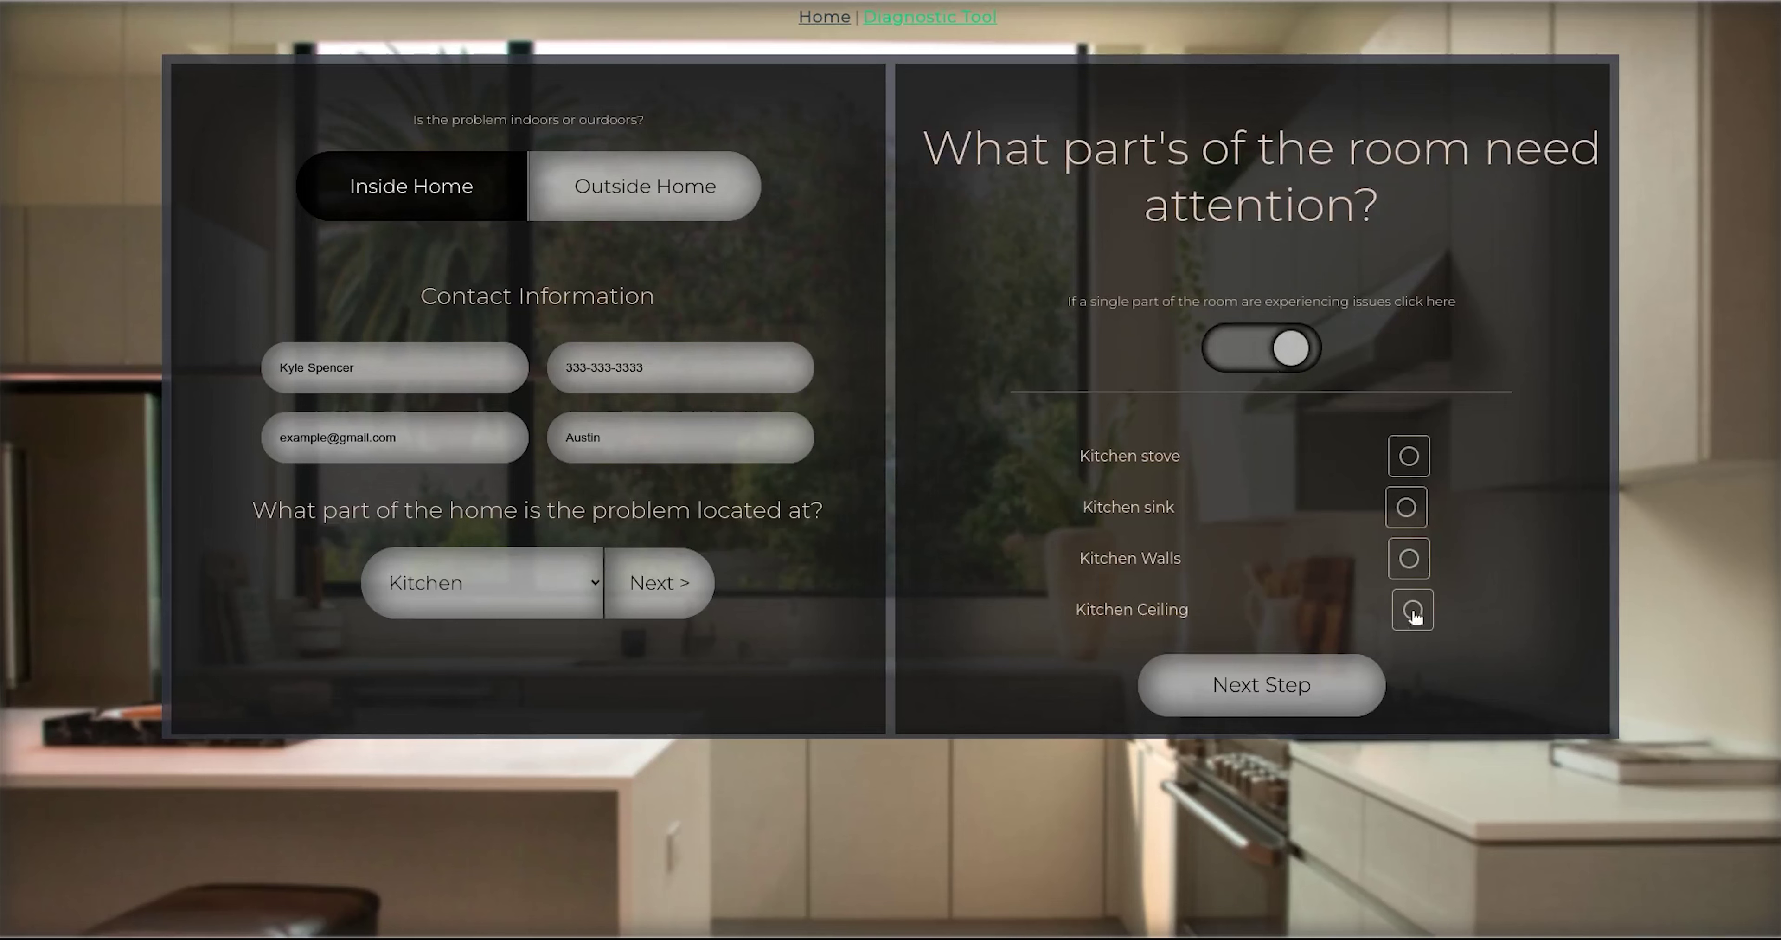
left_click(1408, 460)
left_click(1264, 350)
left_click(1264, 350)
left_click(1264, 350)
Step: Choose Kitchen Walls as the part of the room needing attention and proceed to its detail questions
left_click(1243, 500)
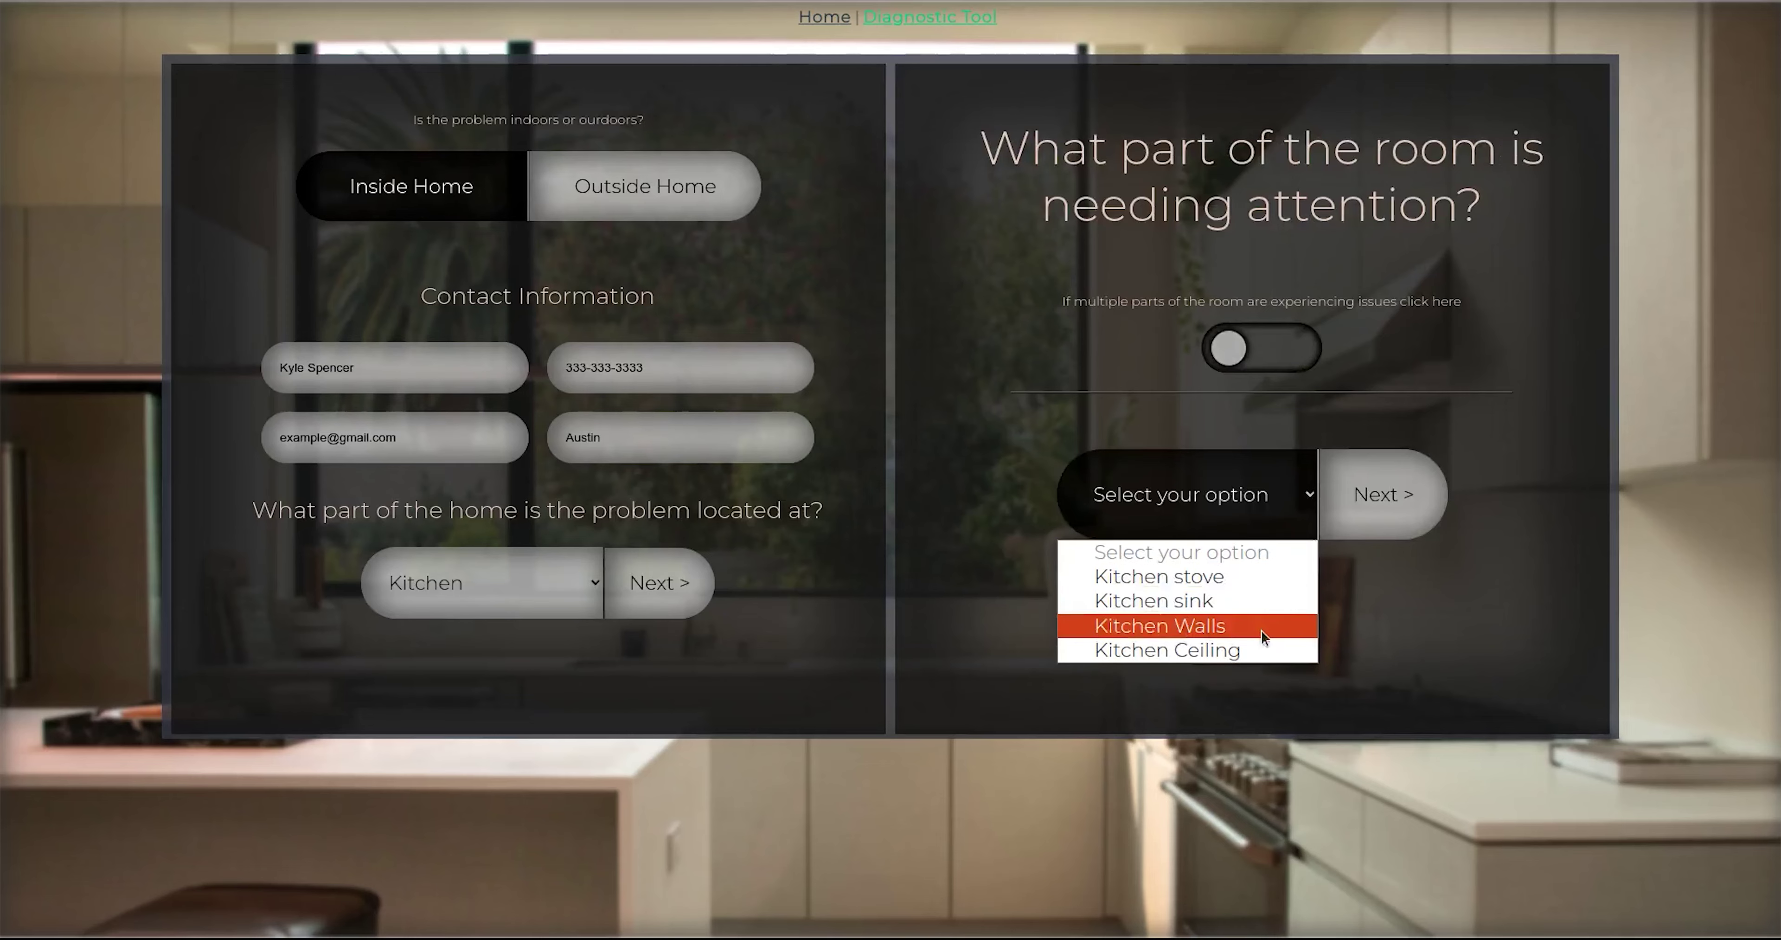
left_click(1220, 624)
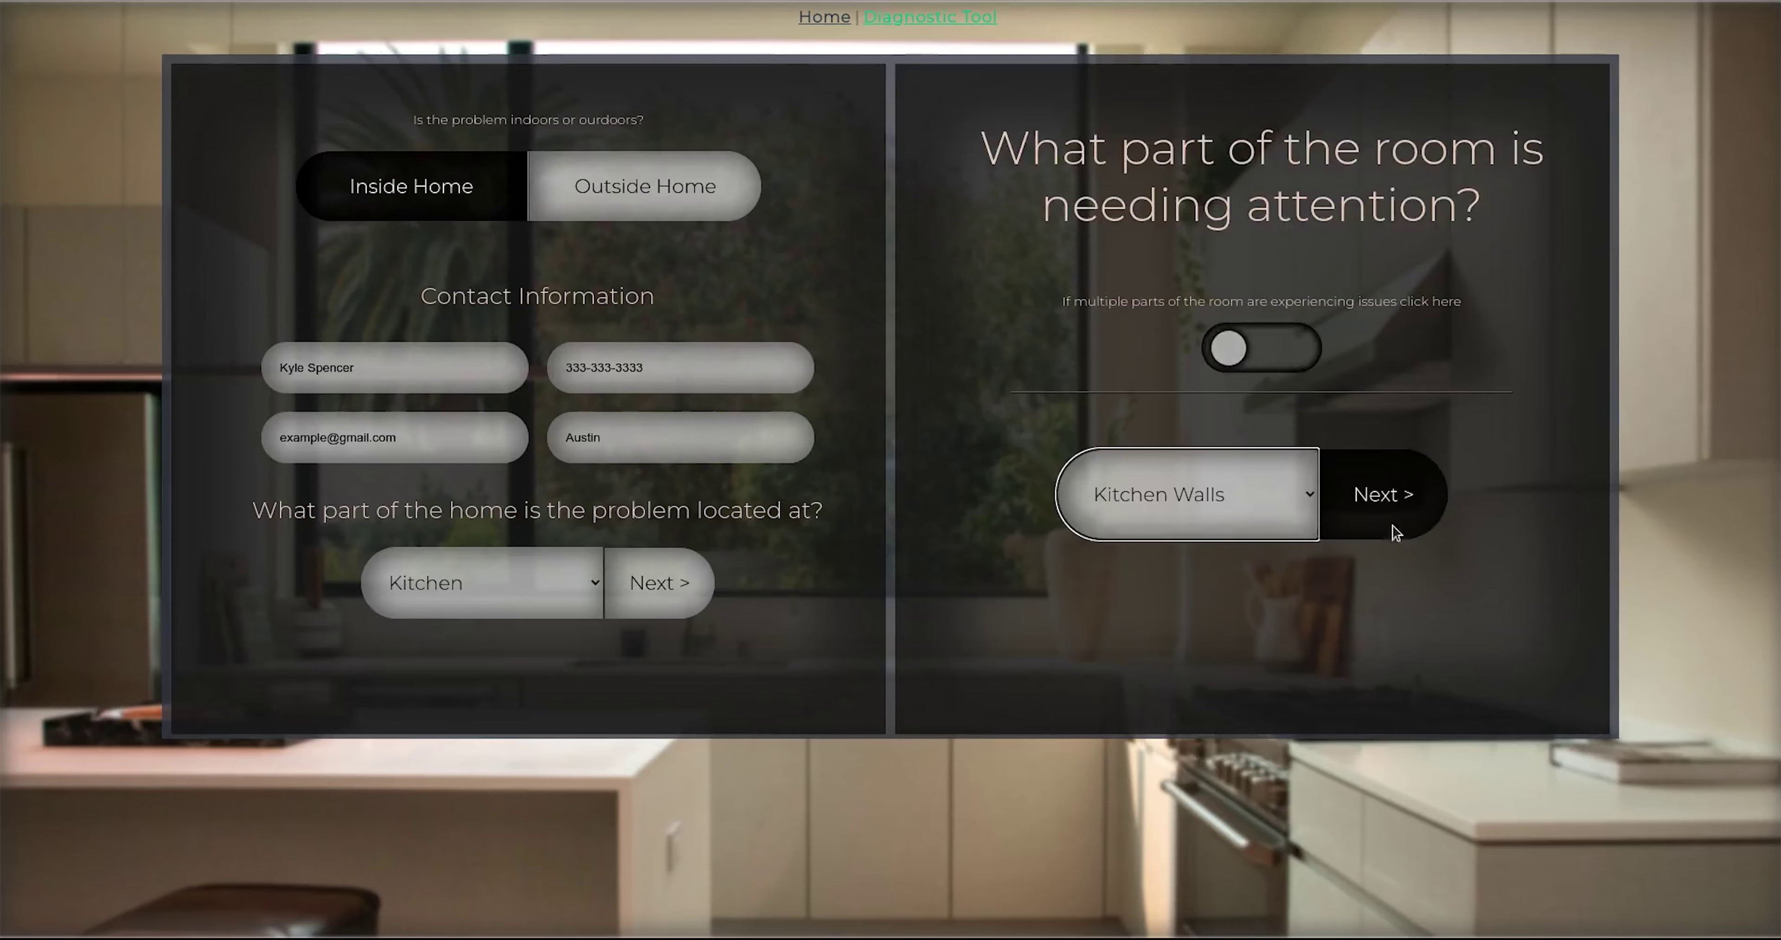
left_click(1402, 501)
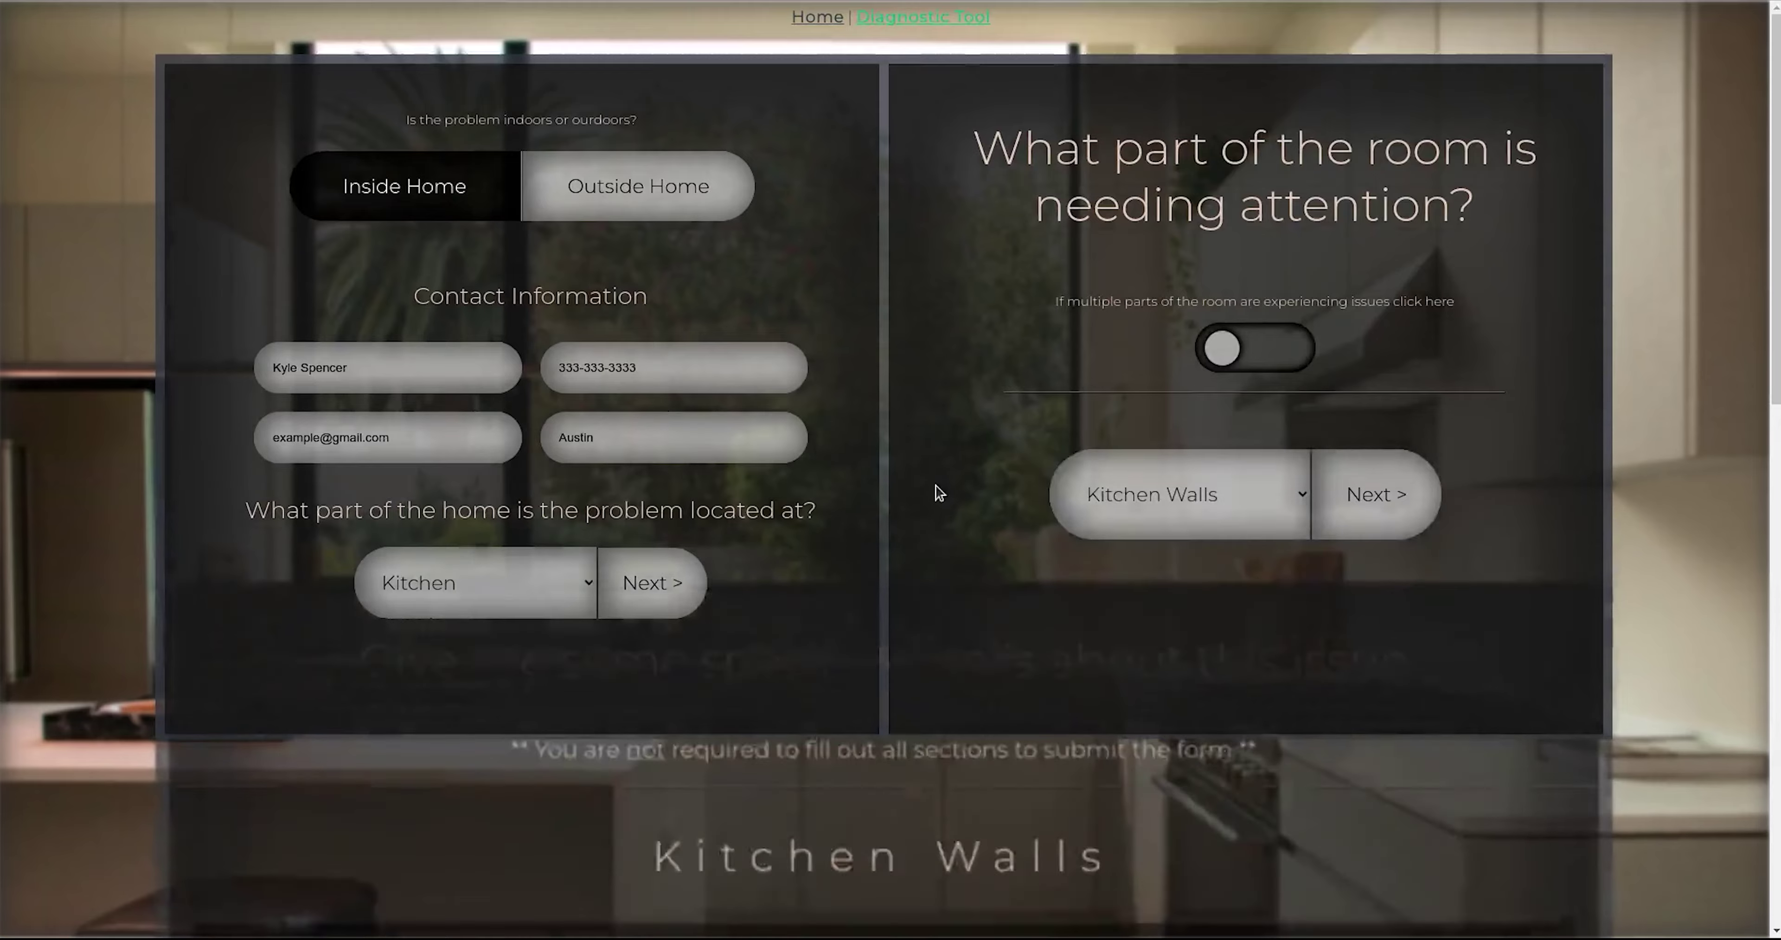
Step: Answer the question about a hole in the kitchen walls with Multiple
scroll(934, 485, "down", 3)
scroll(934, 492, "down", 12)
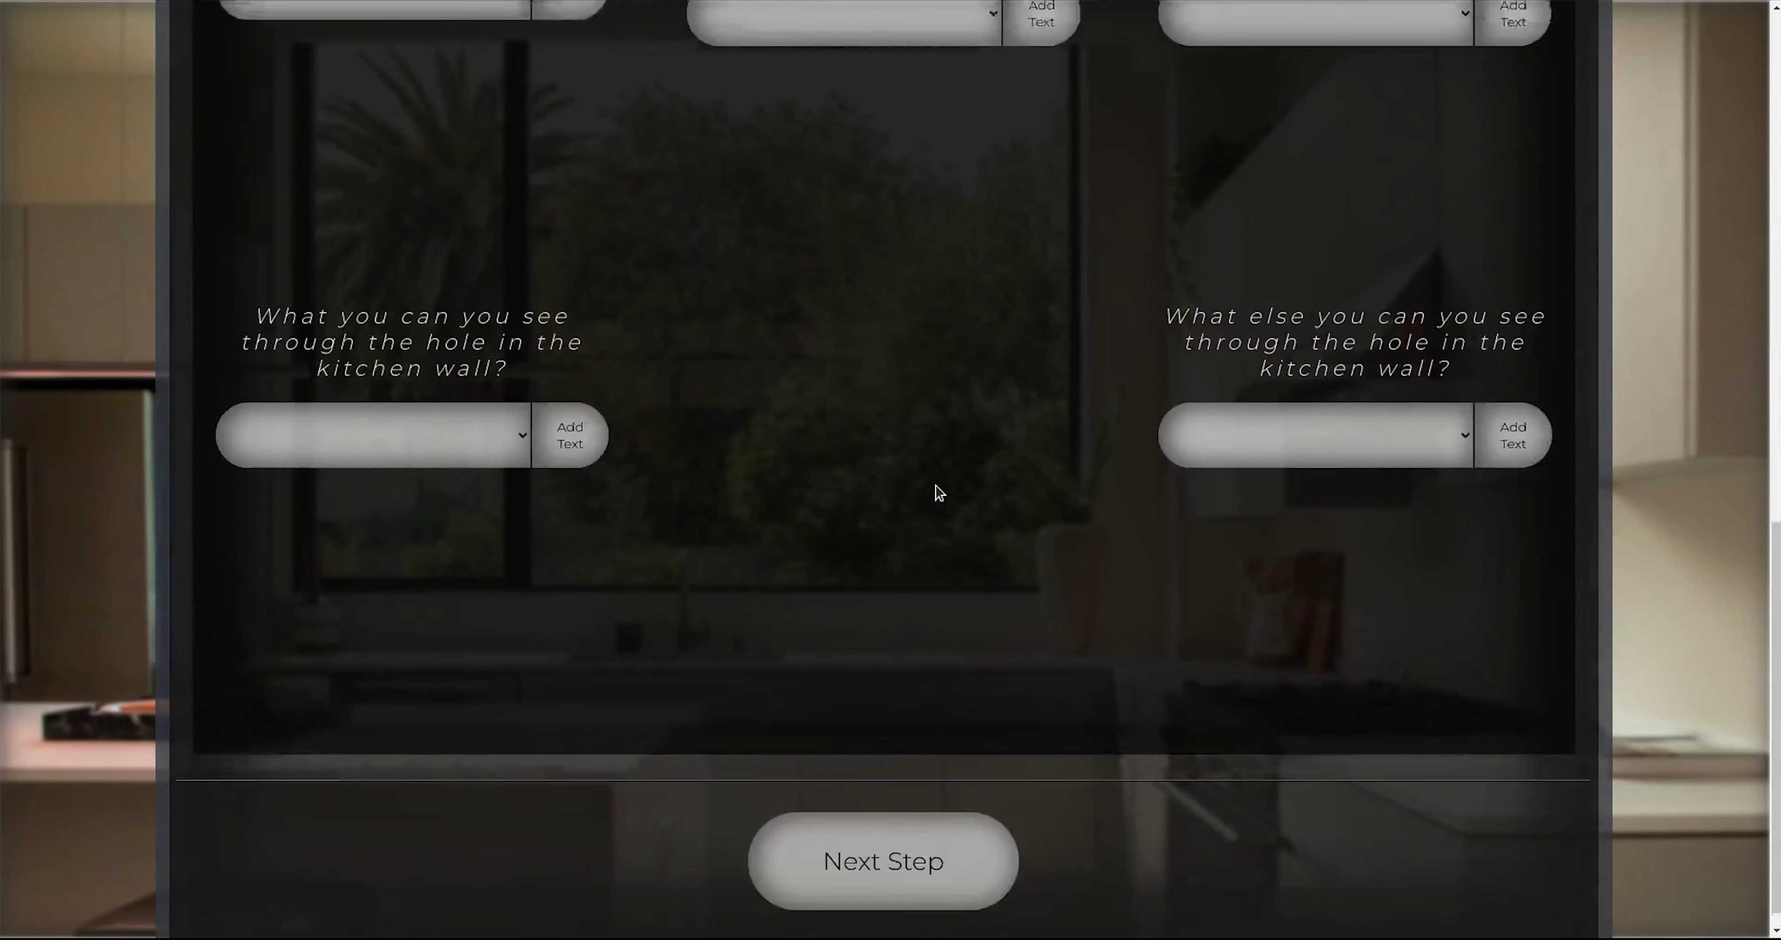
scroll(899, 493, "up", 6)
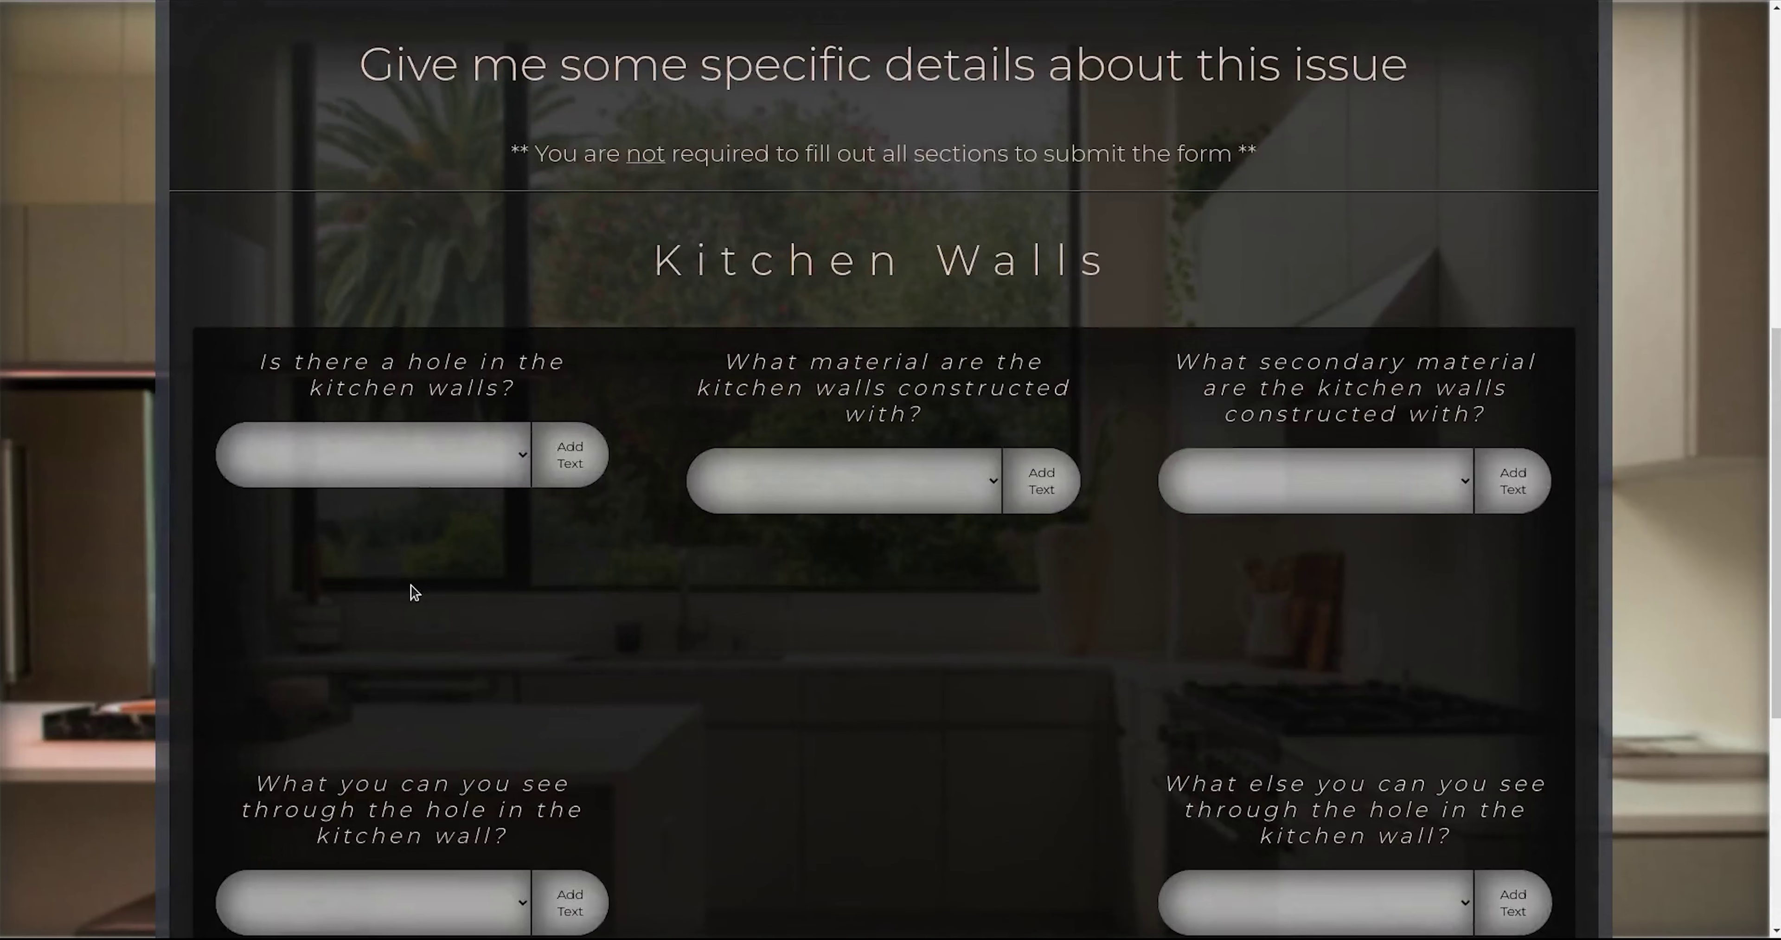
scroll(481, 554, "up", 1)
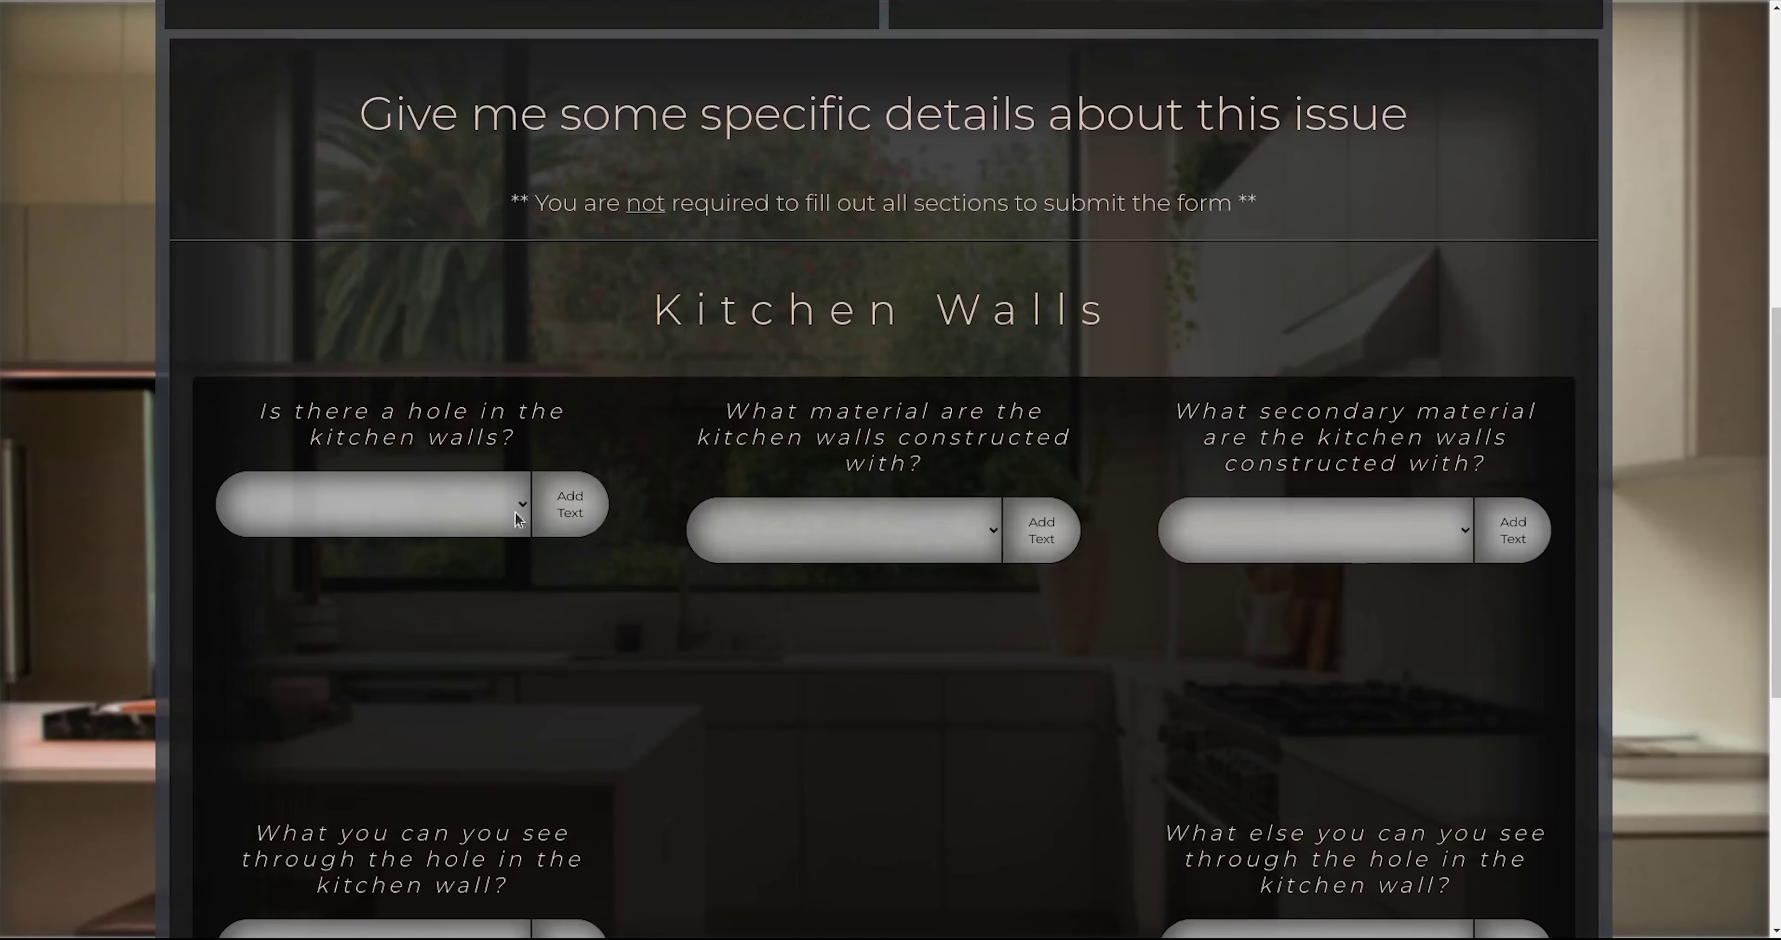
scroll(434, 625, "down", 4)
left_click(954, 342)
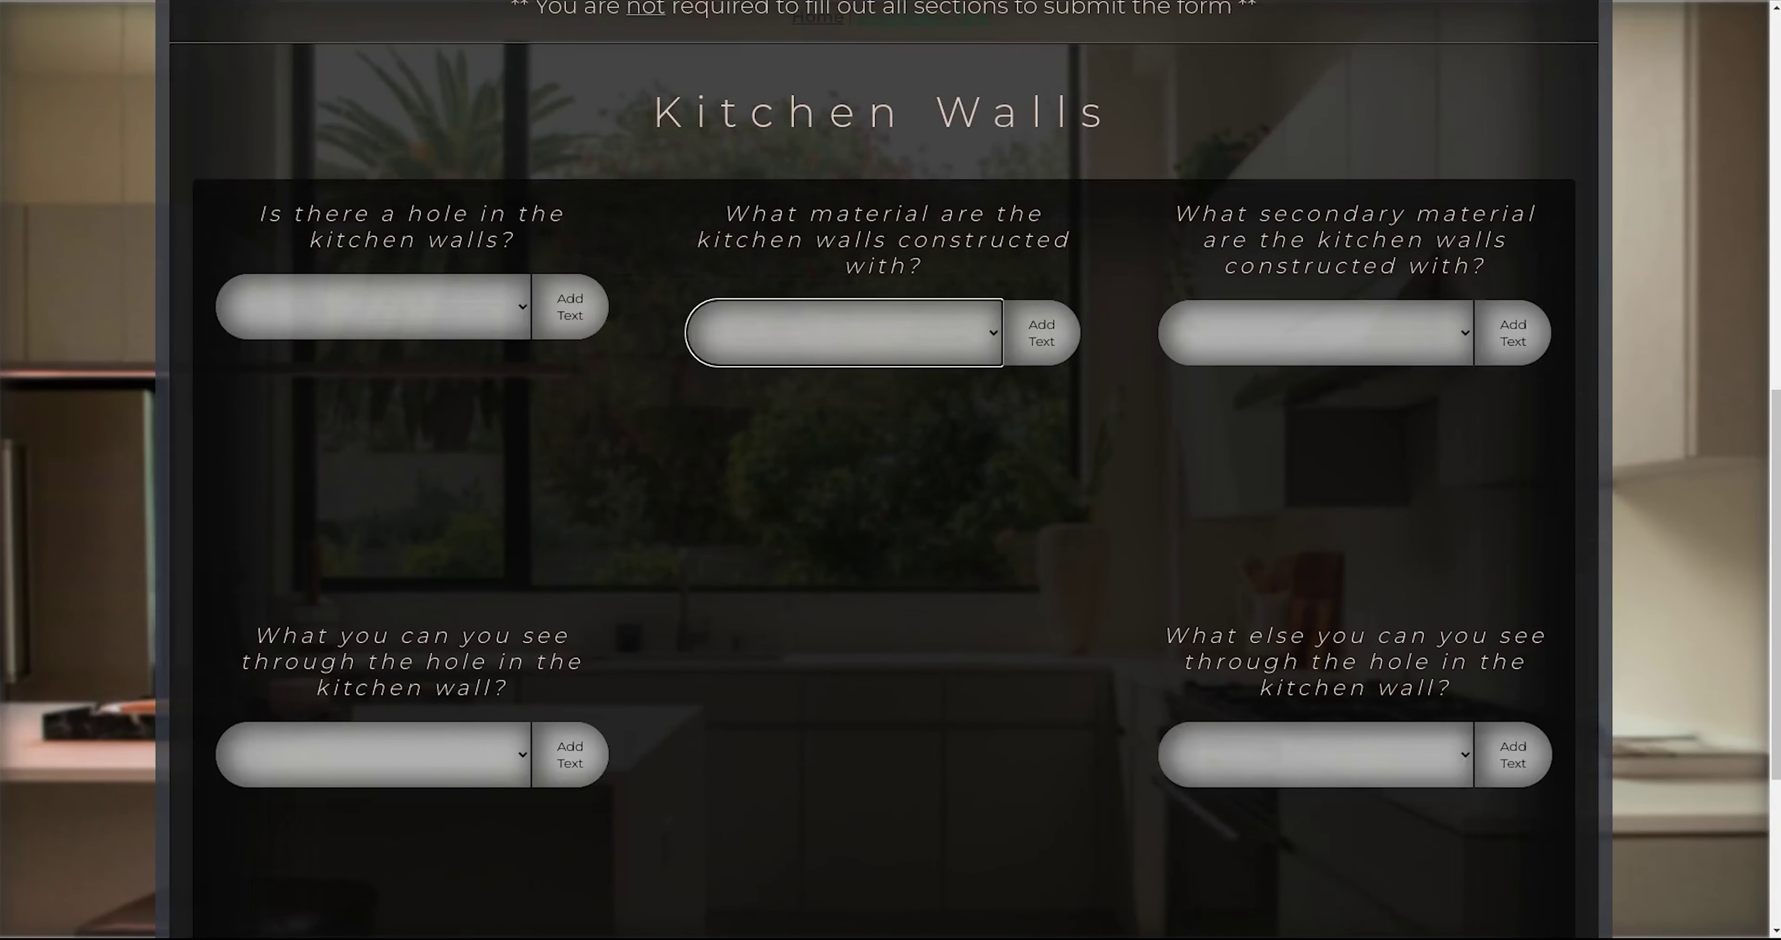
scroll(457, 477, "up", 1)
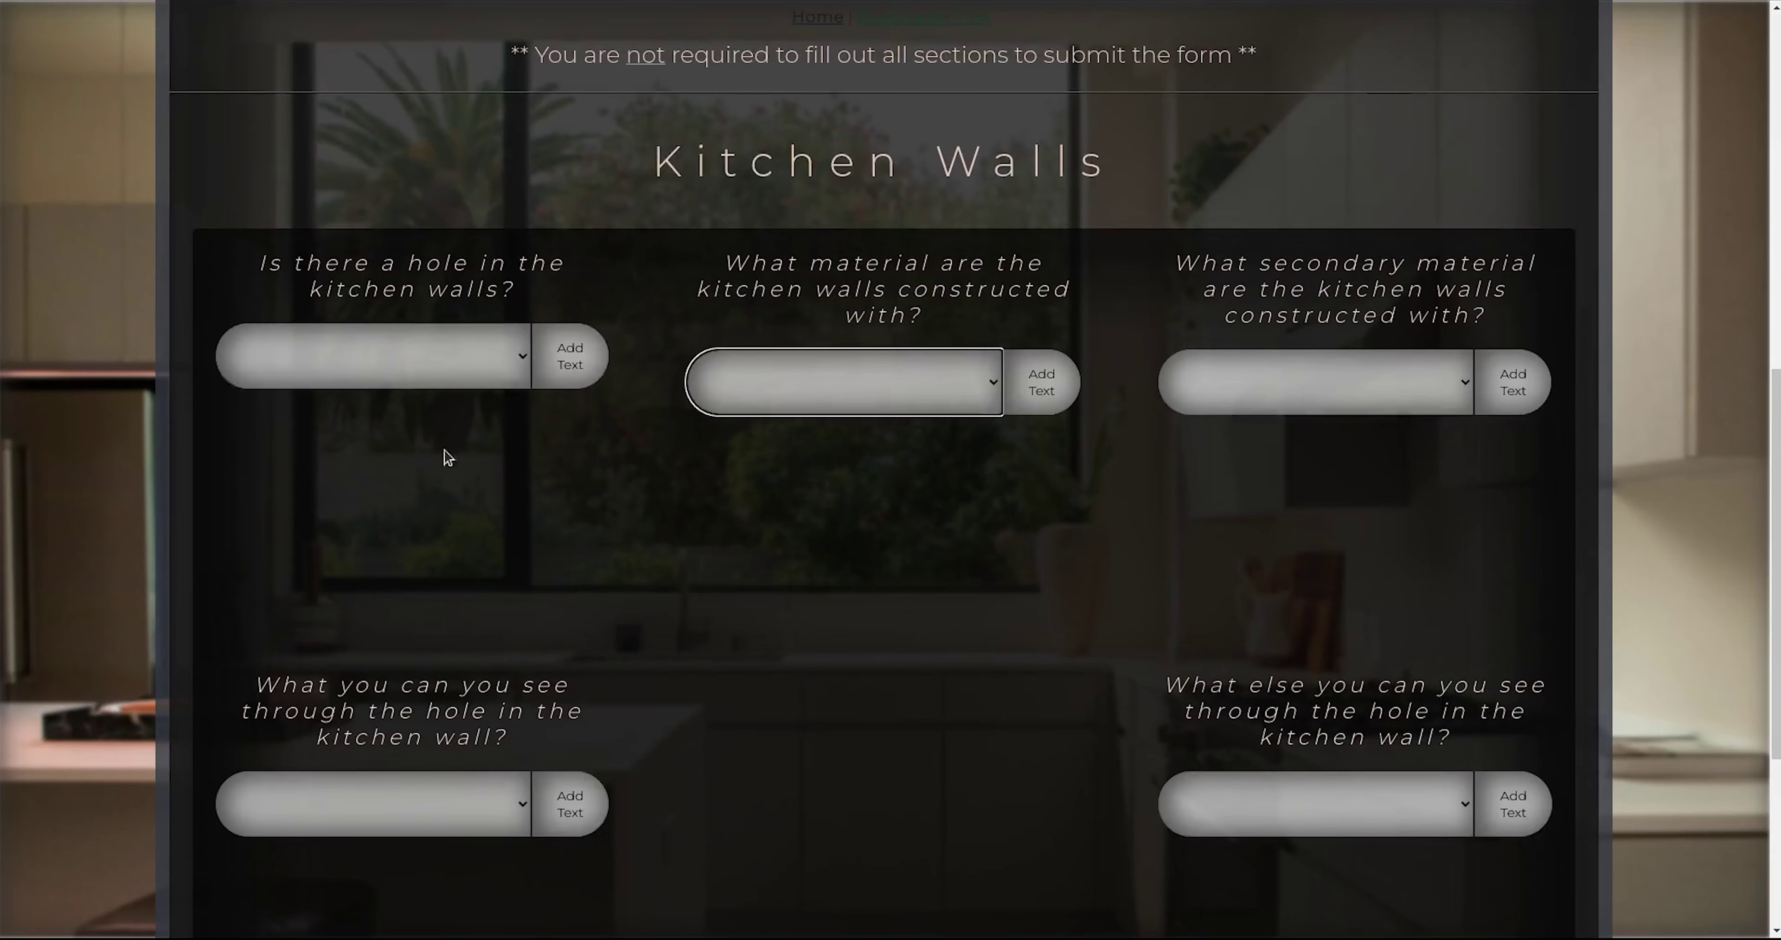
left_click(429, 368)
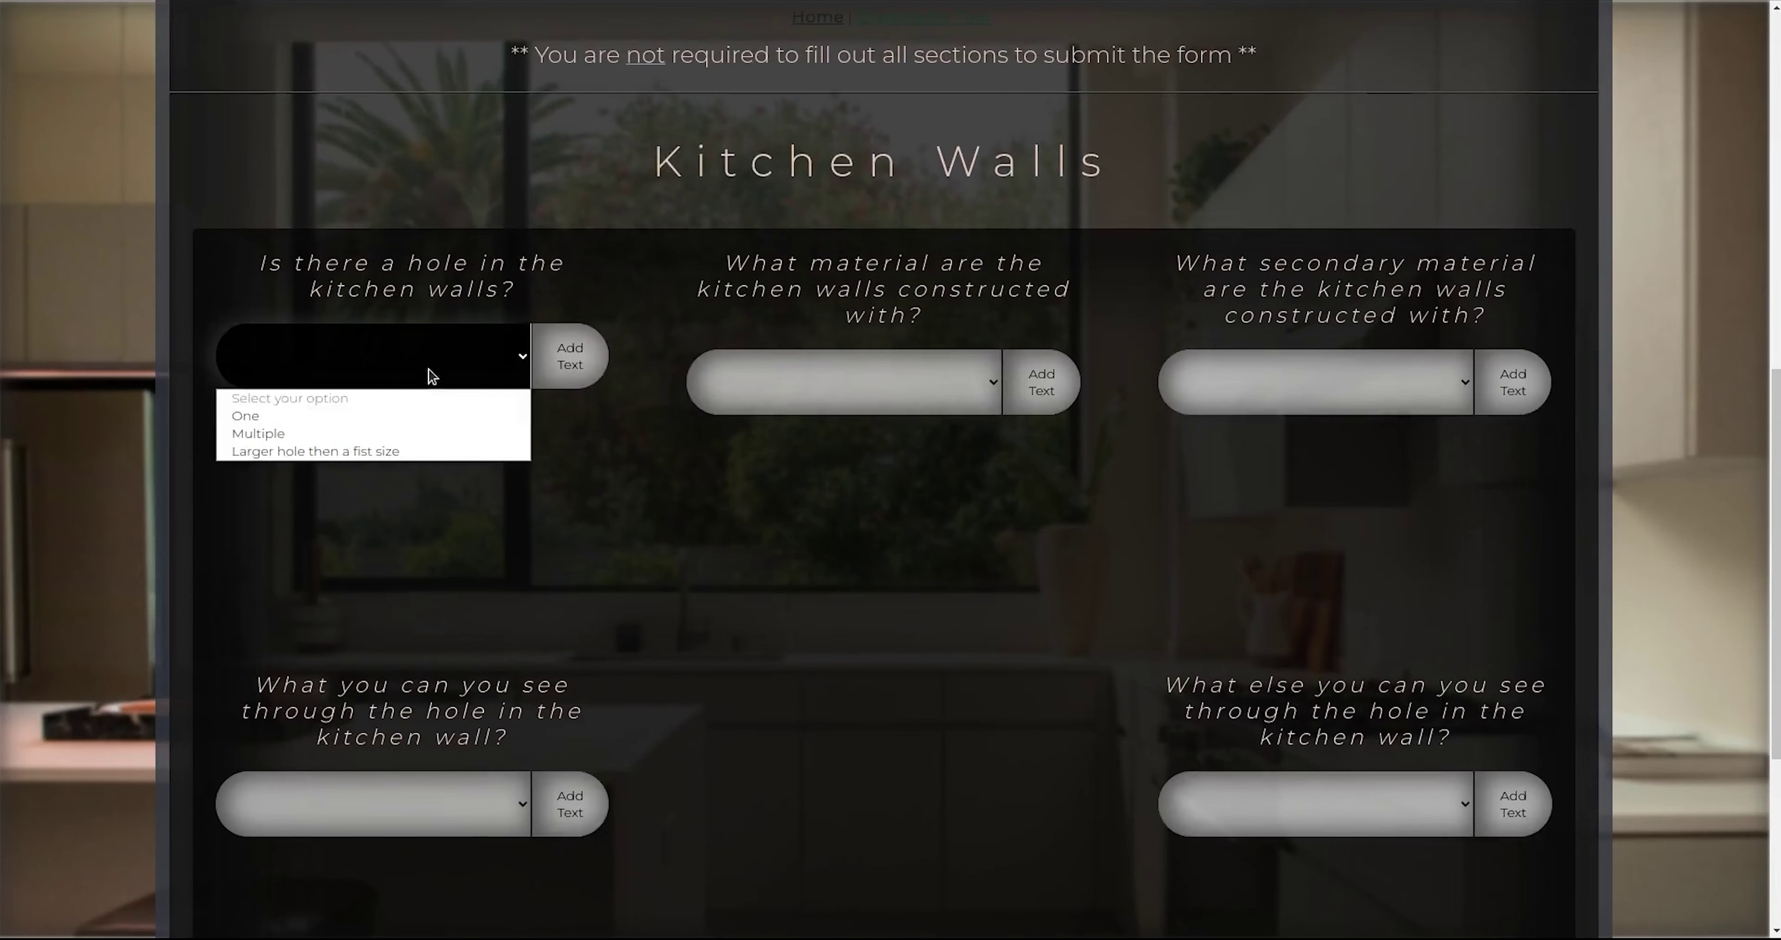
left_click(328, 437)
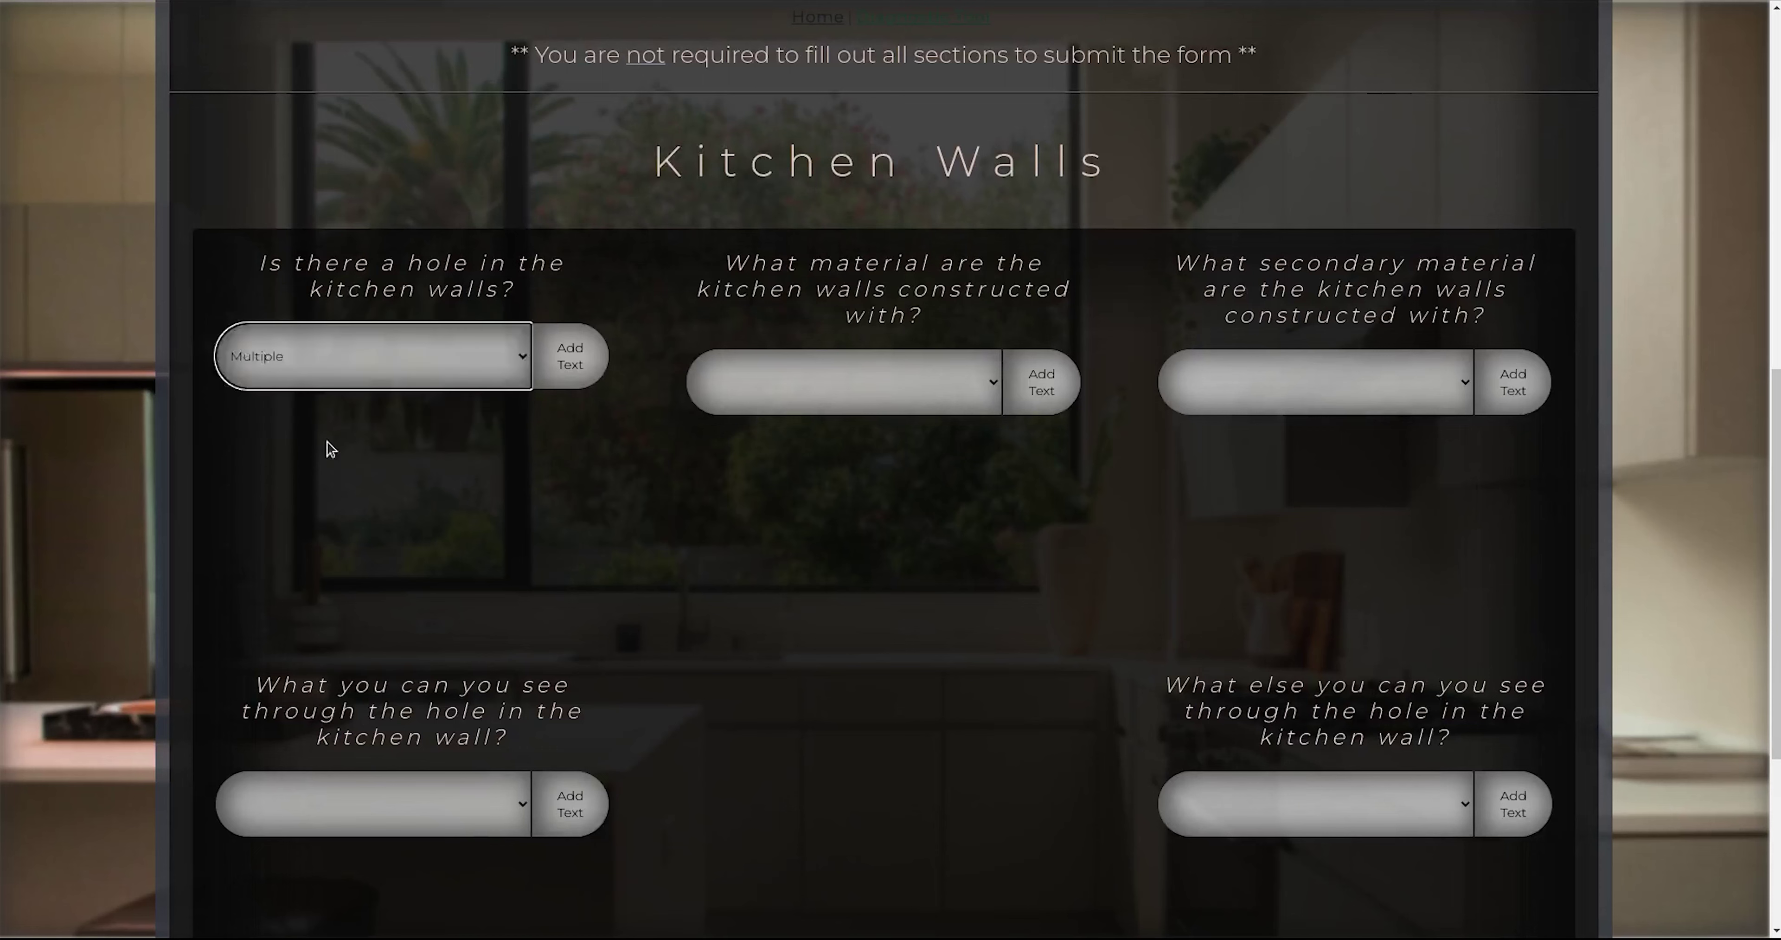
Step: Set the kitchen walls' construction material to wood and their secondary material to drywall
left_click(897, 401)
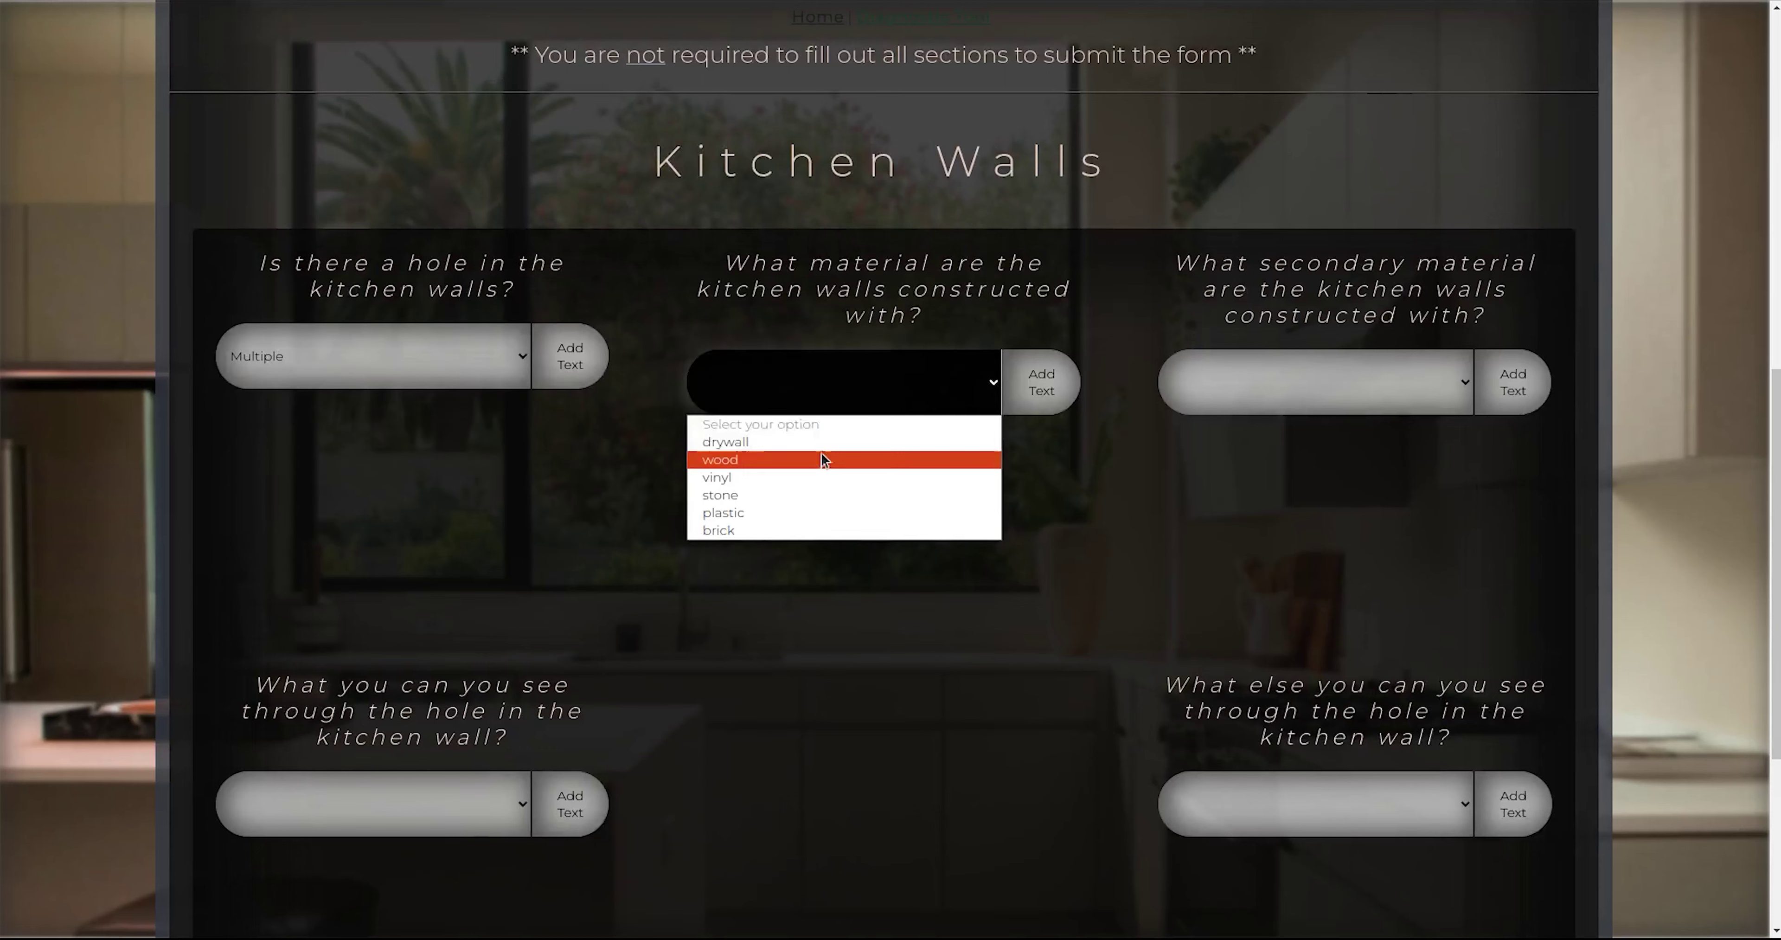
left_click(782, 462)
left_click(1286, 388)
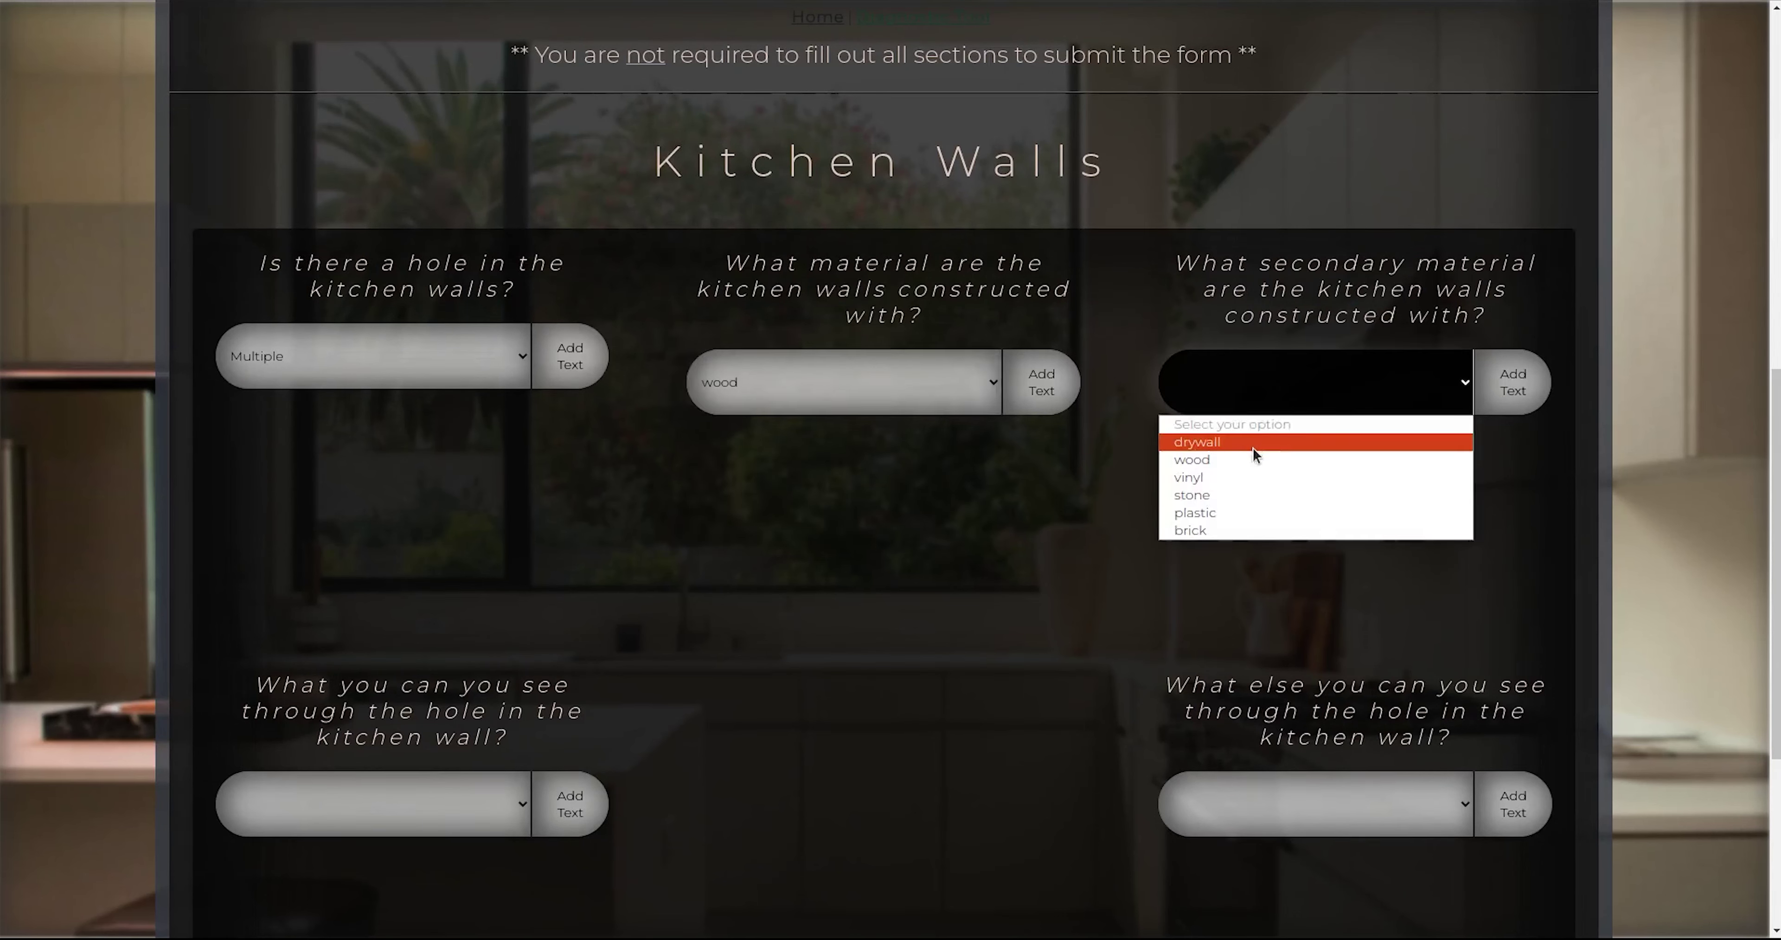
left_click(1252, 447)
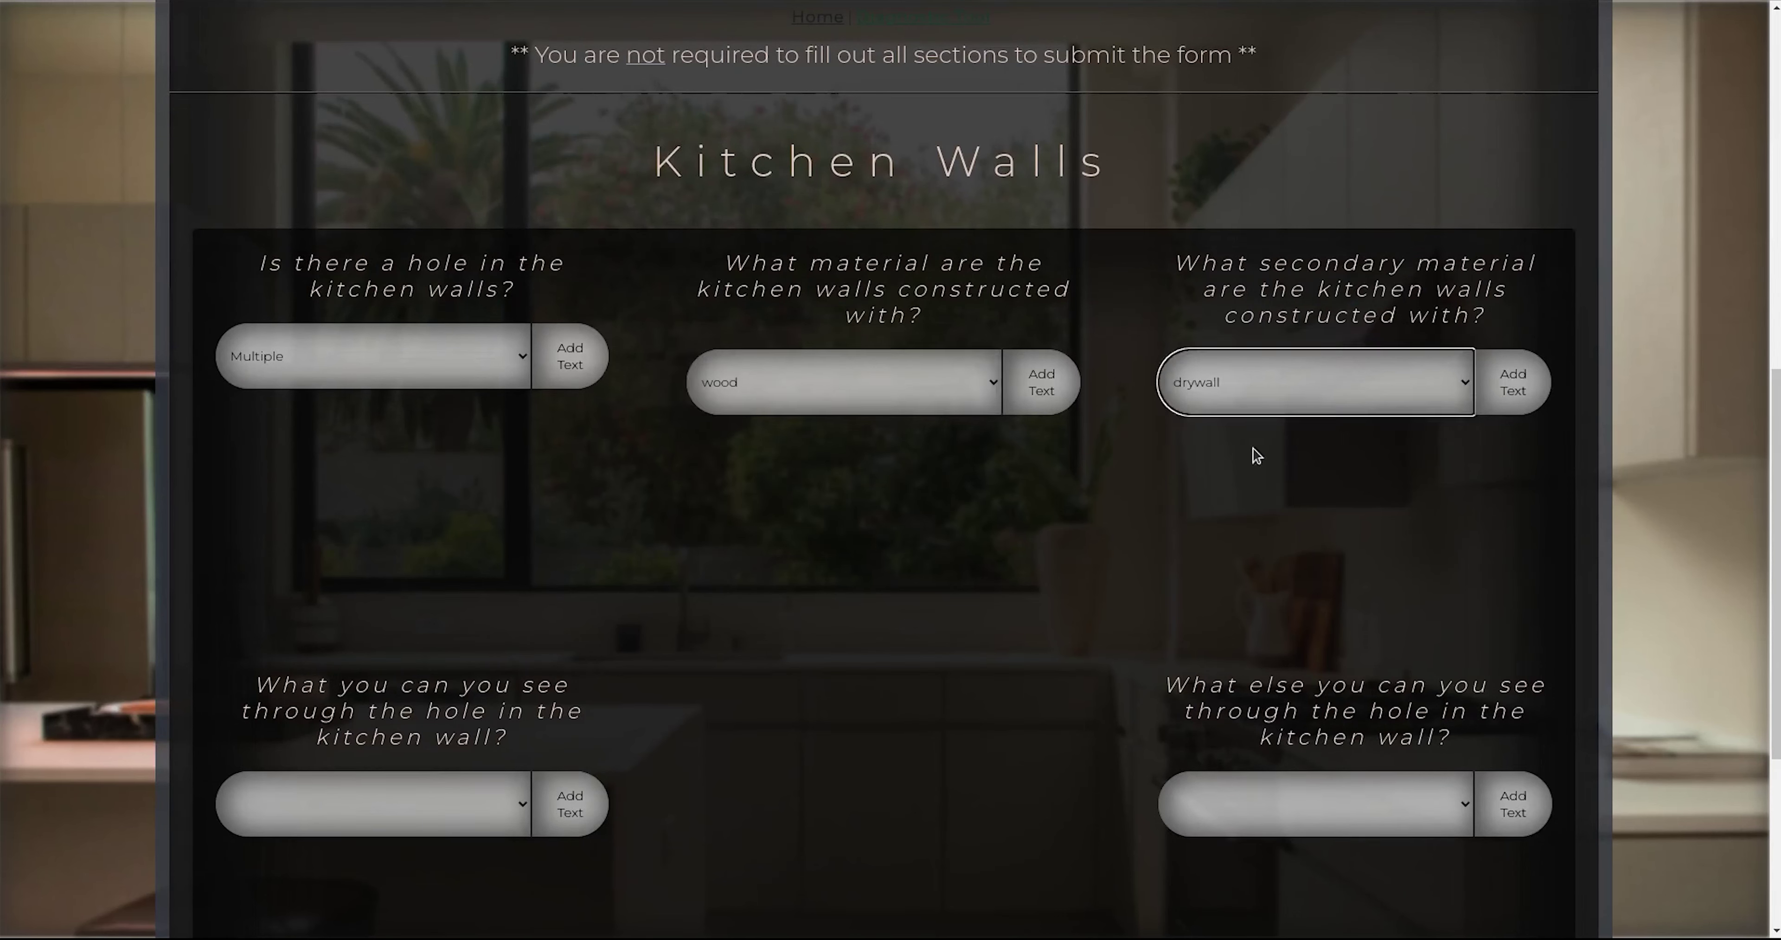
Step: Add the extra text "wood accents in various places" to the kitchen wall material question
left_click(1041, 401)
left_click(899, 456)
type("woo")
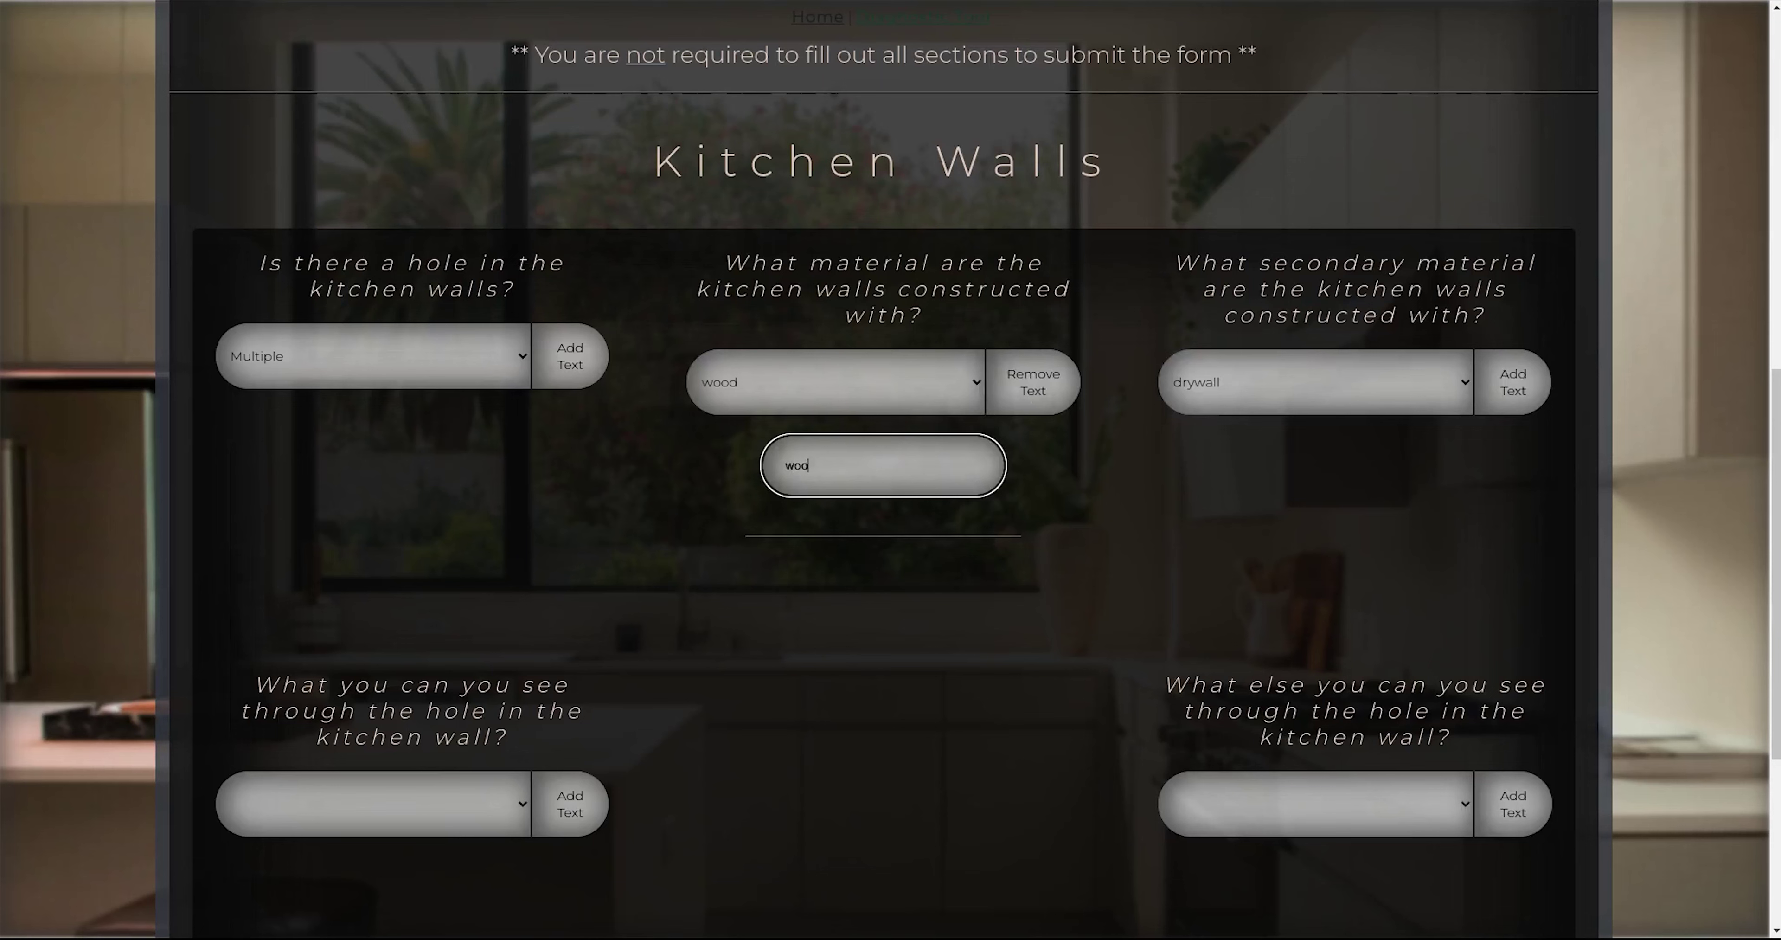
type("d accents in various places")
left_click(1072, 603)
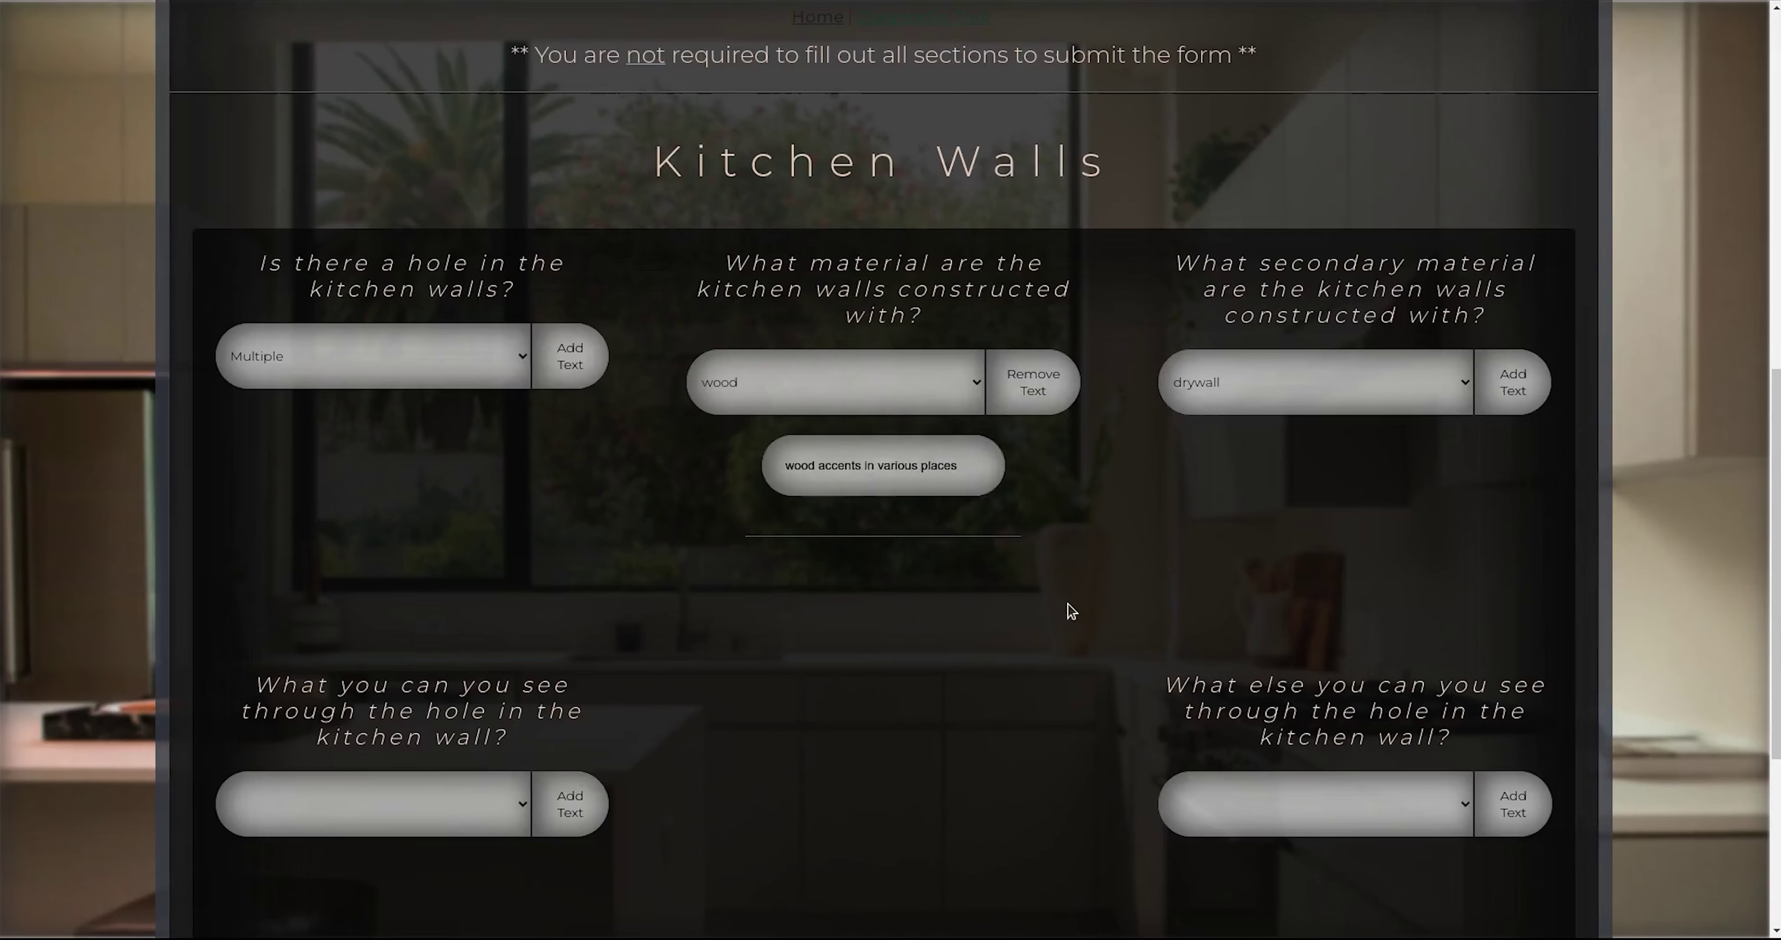
Step: Generate the Kitchen Walls email form and enter "drywall badly damaged" as additional information for the wall hole answer
scroll(1067, 604, "down", 5)
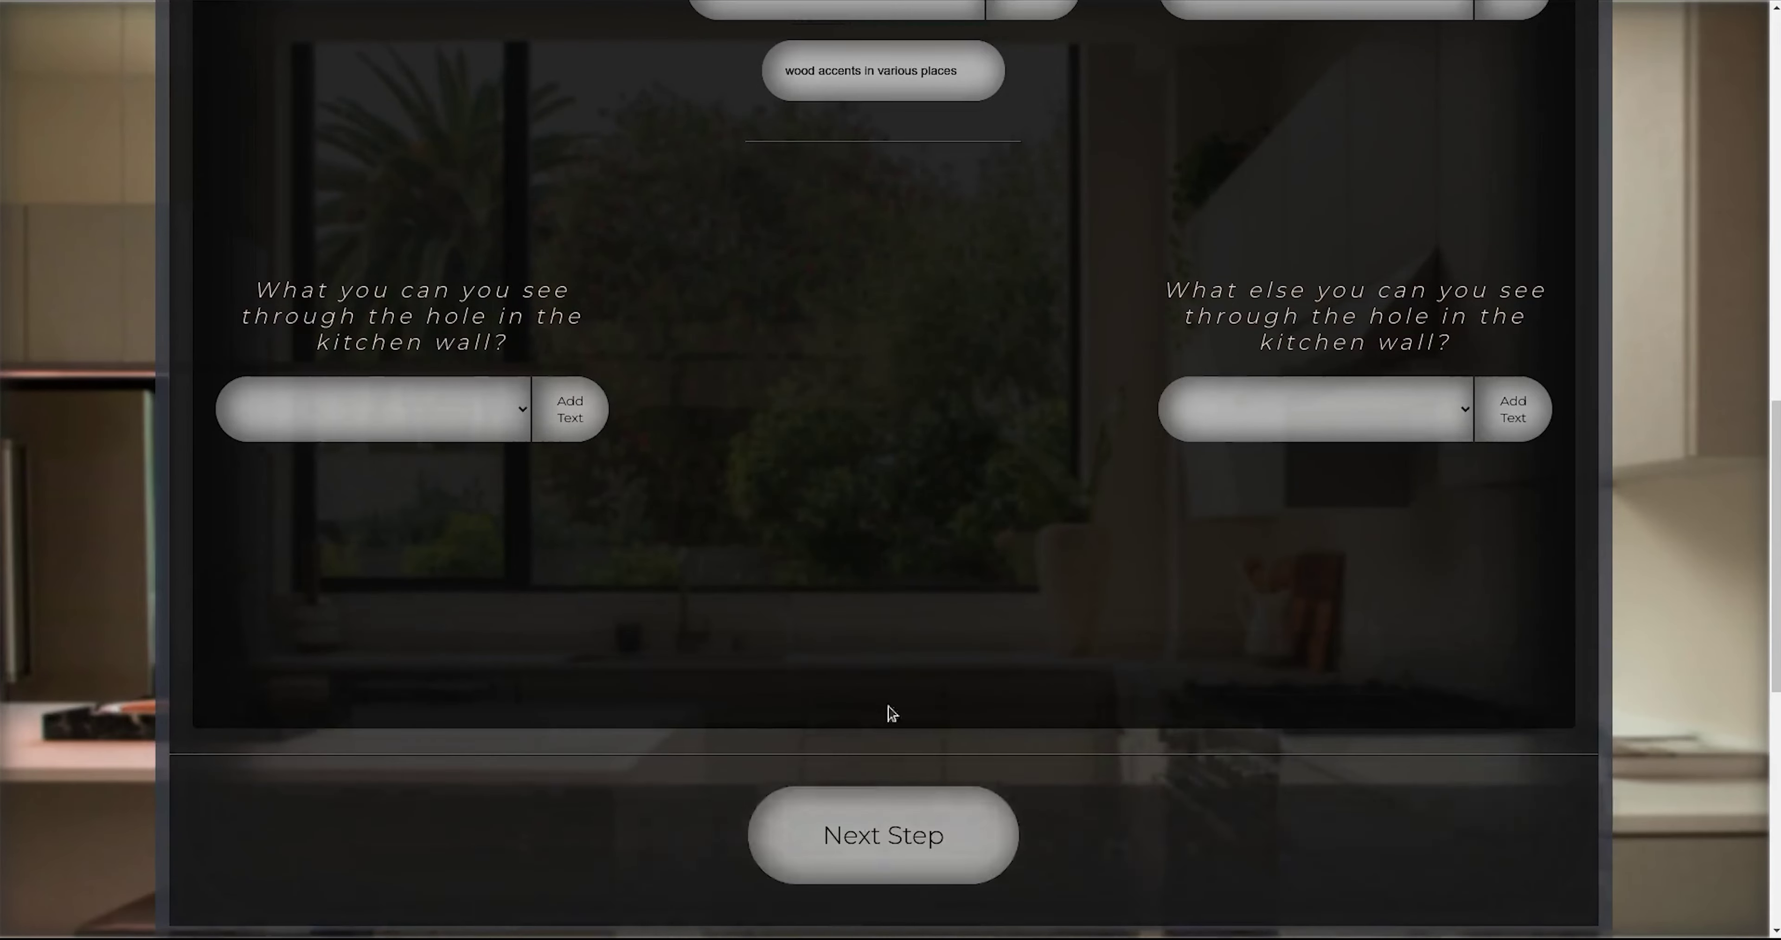
scroll(915, 621, "down", 2)
scroll(916, 620, "down", 6)
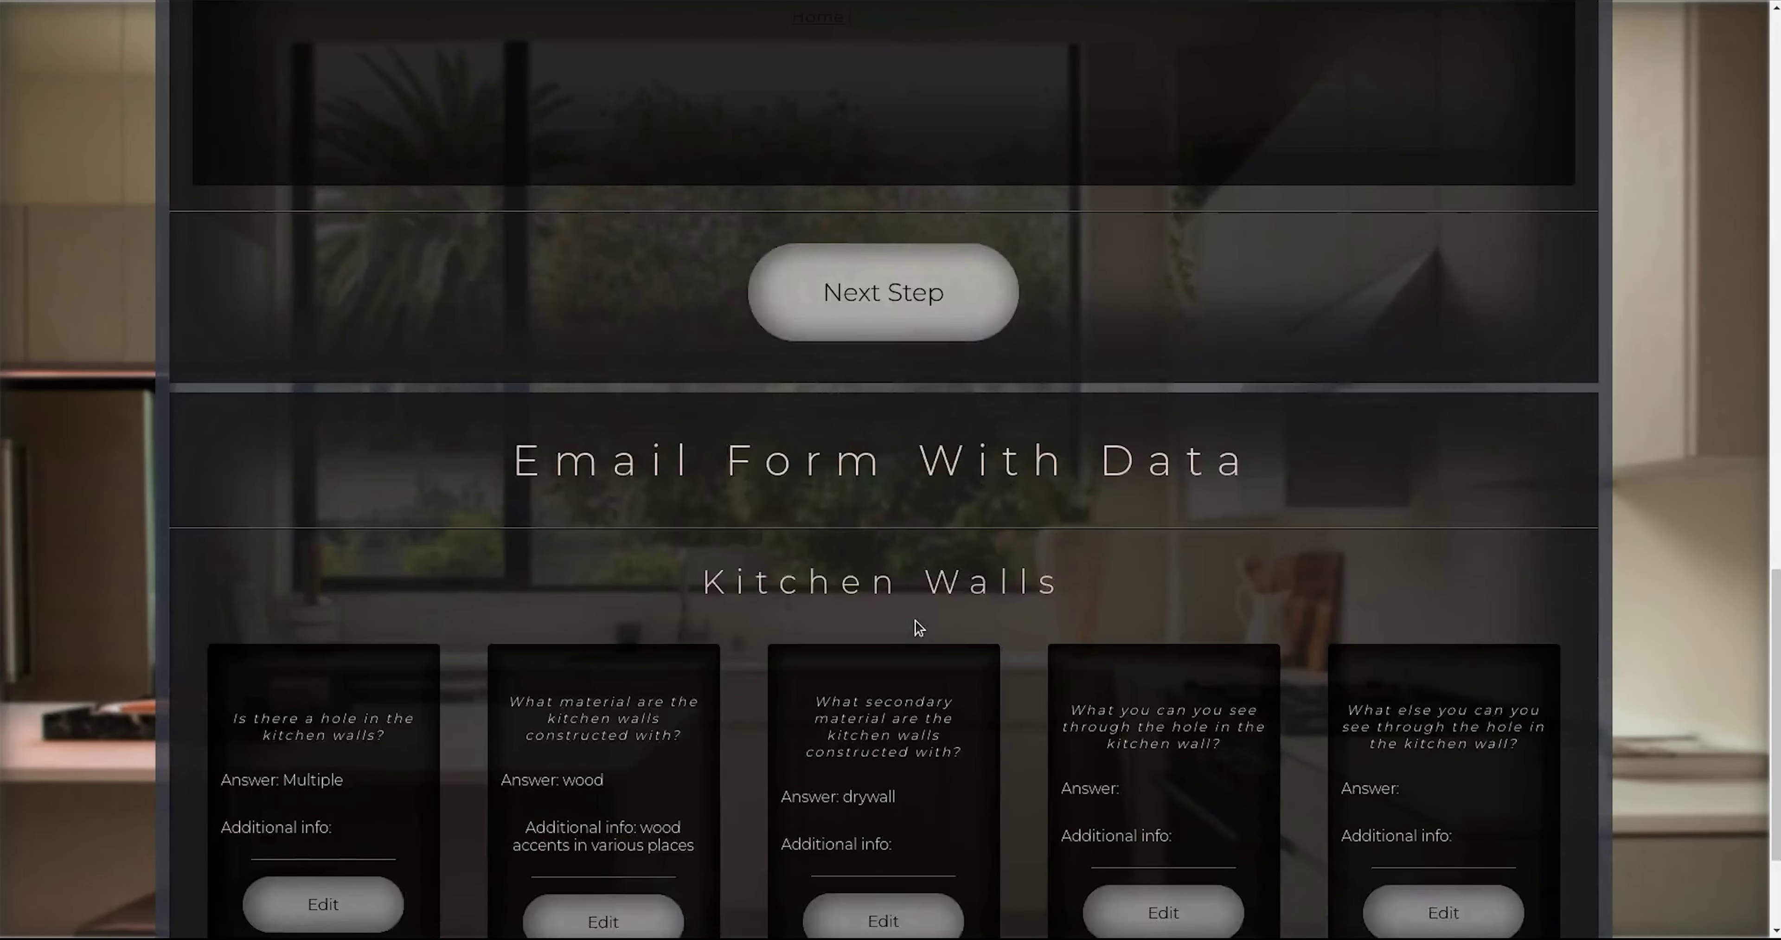
scroll(915, 625, "down", 1)
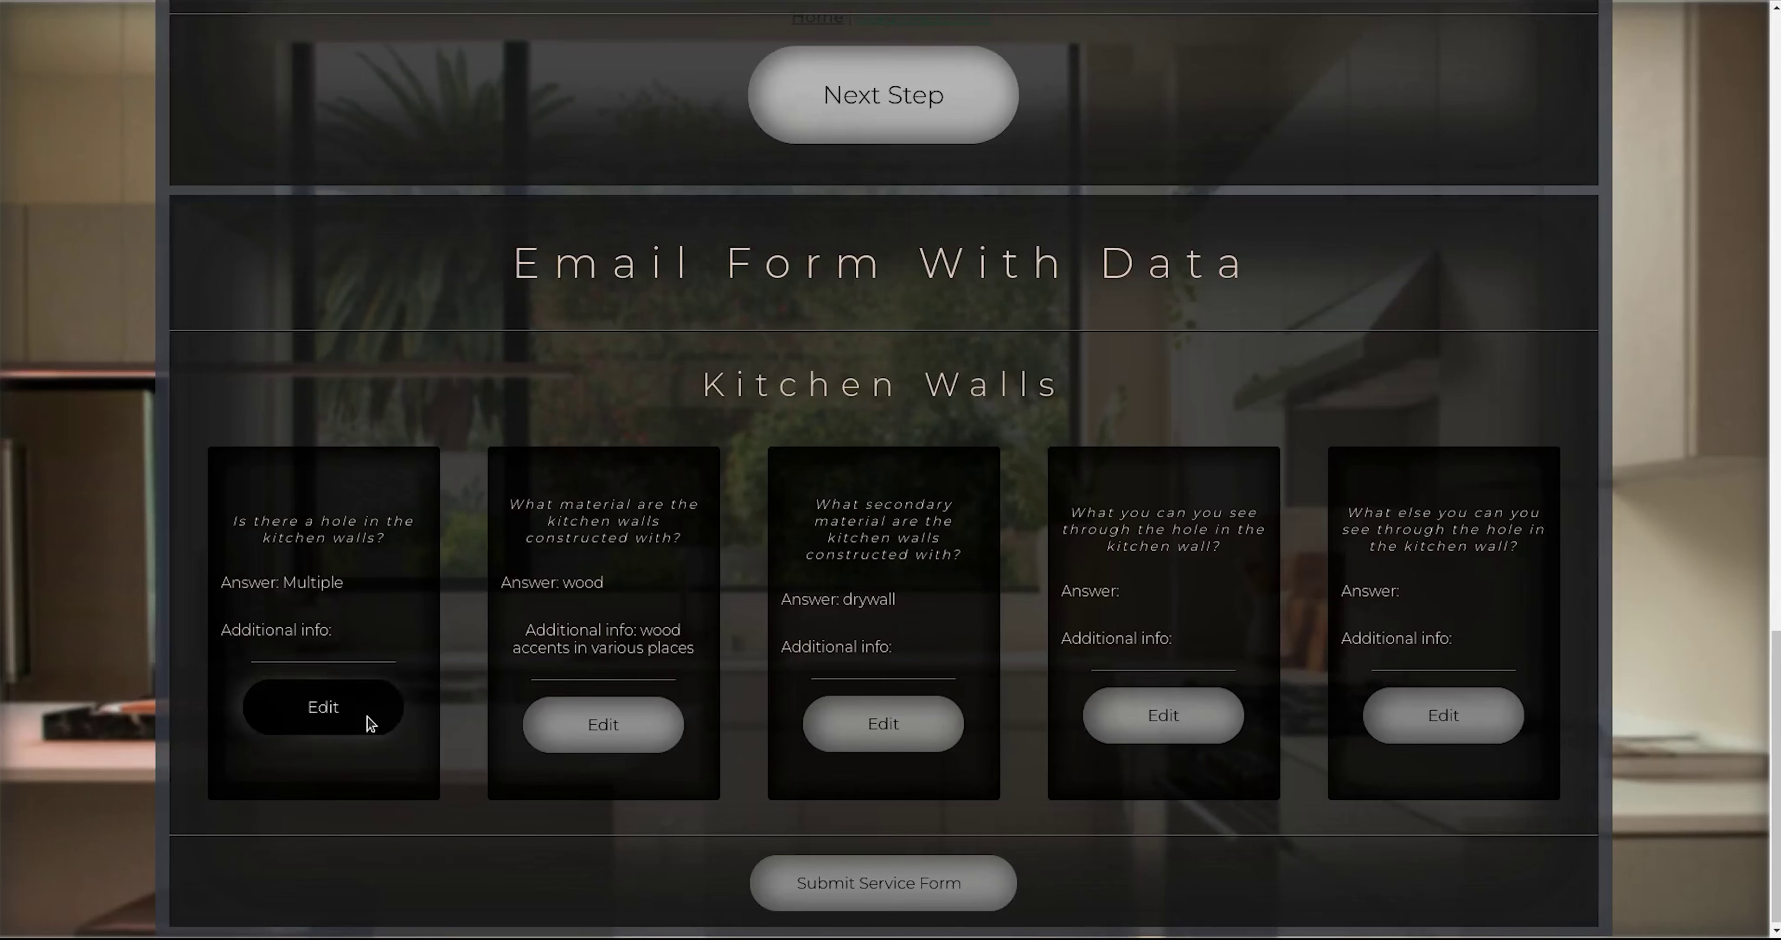
left_click(347, 715)
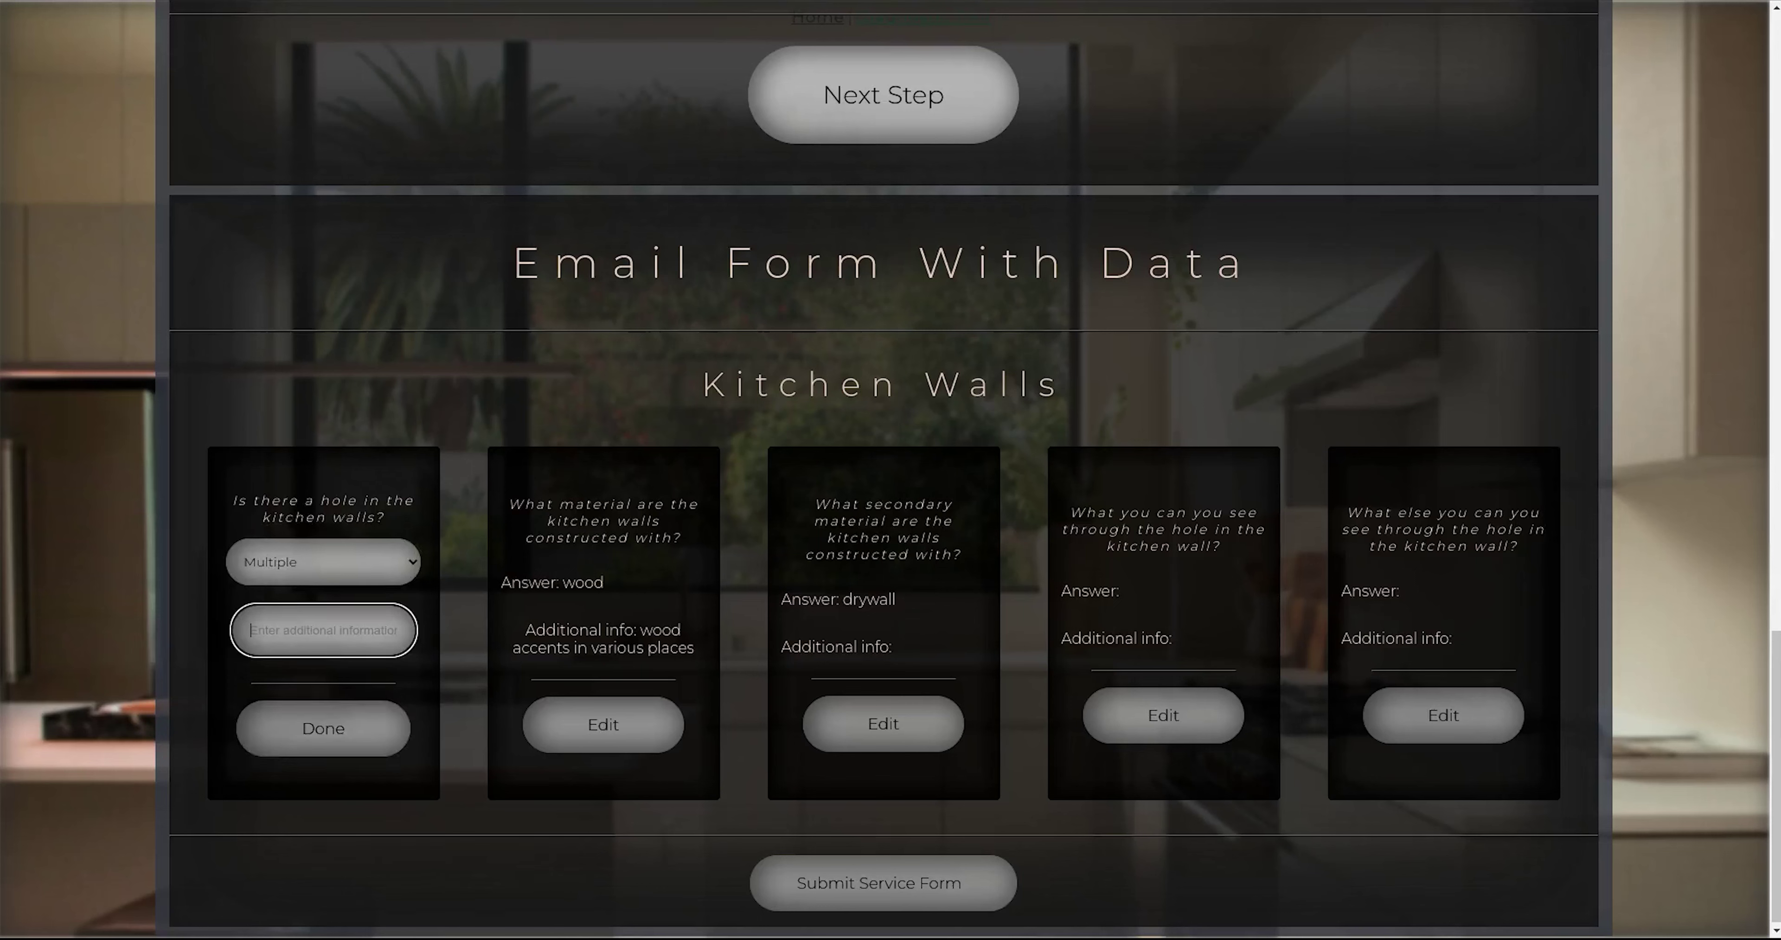
type("drywall badly damaged")
Step: Show the added text of the wall hole question in the details section and compare it with the email form
scroll(609, 552, "up", 8)
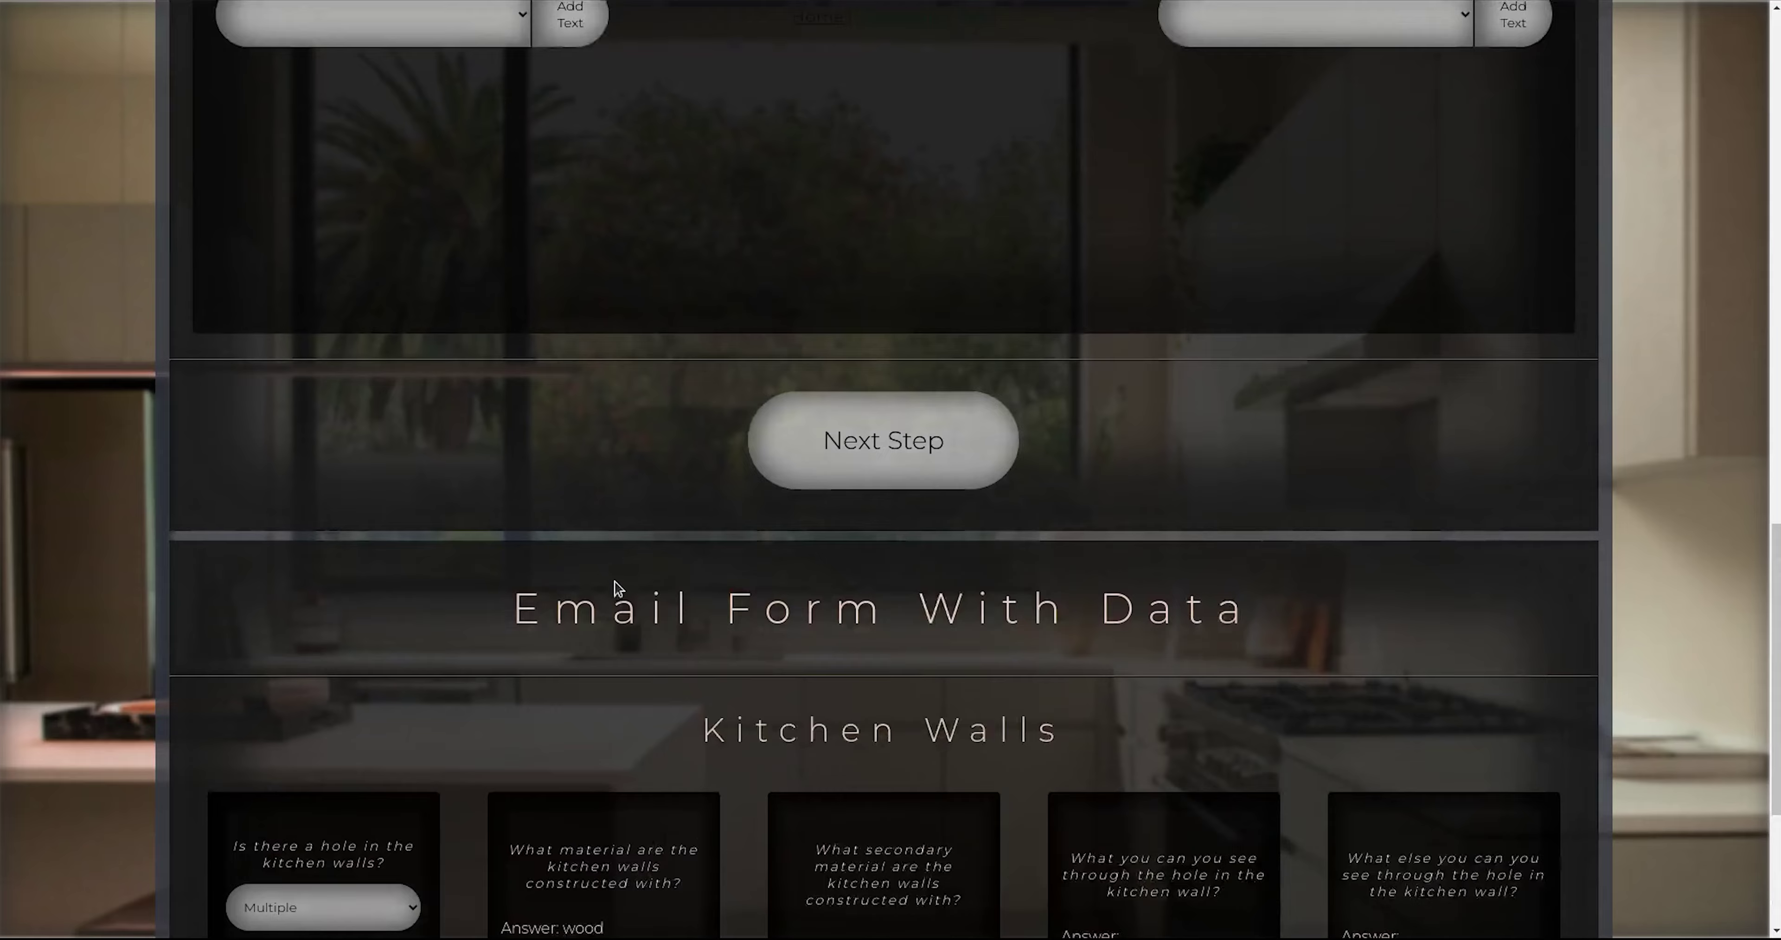
scroll(736, 408, "down", 3)
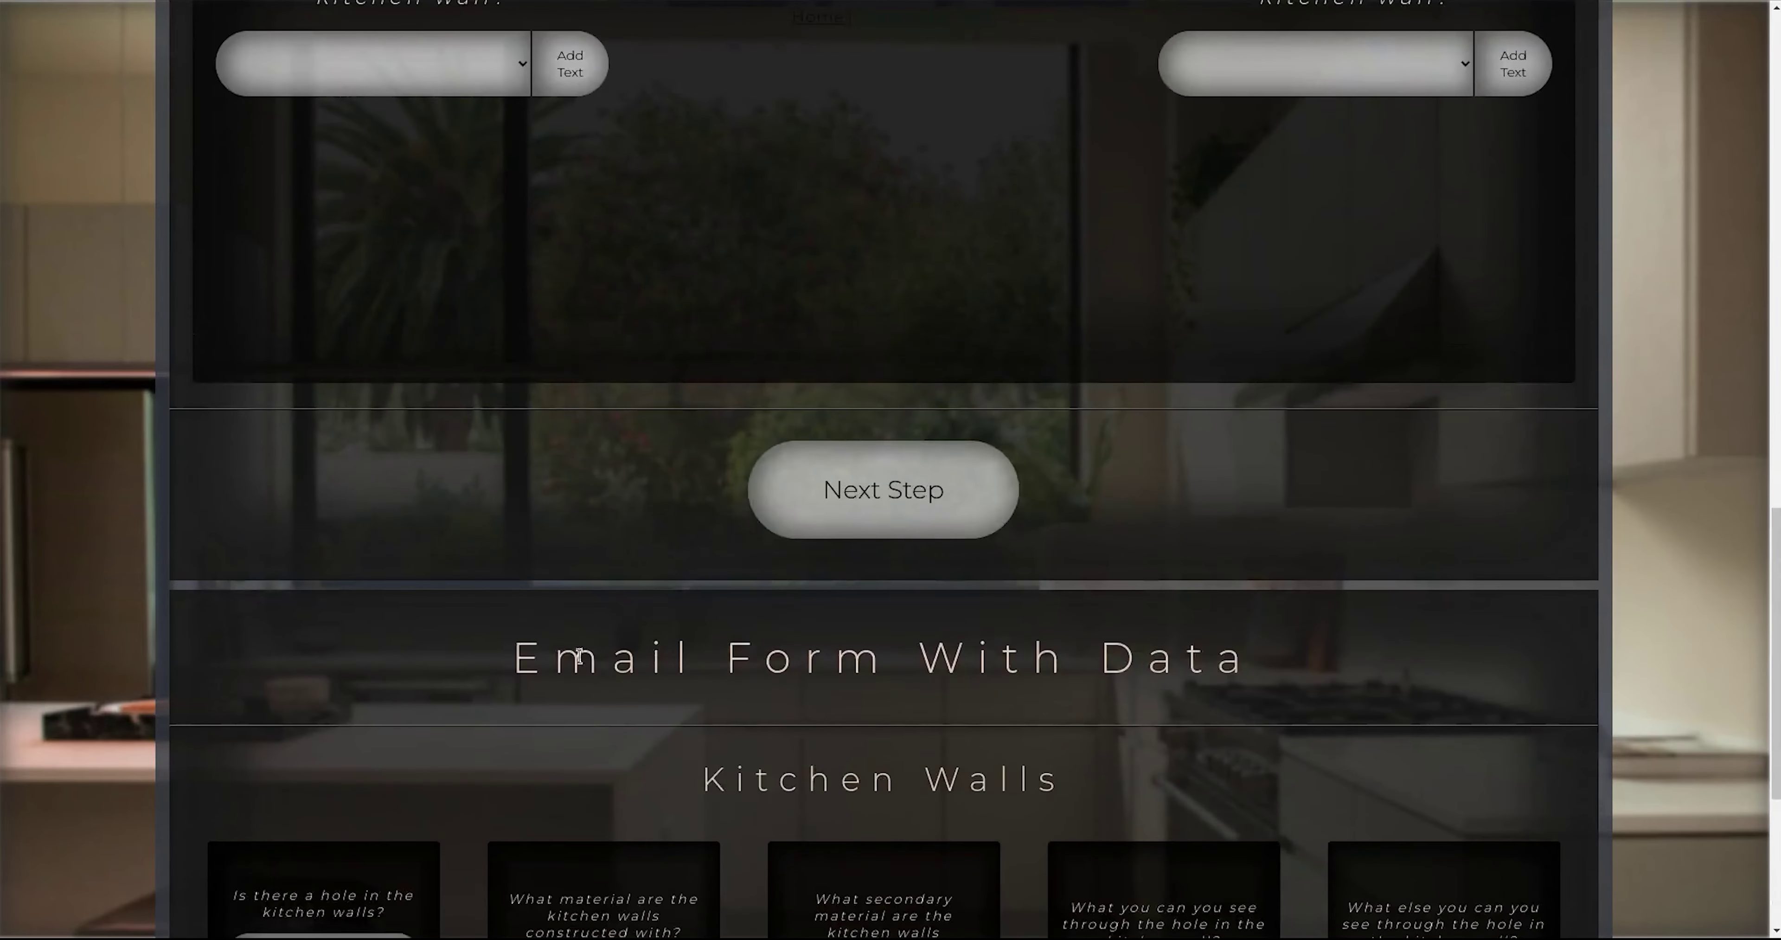
scroll(580, 728, "up", 9)
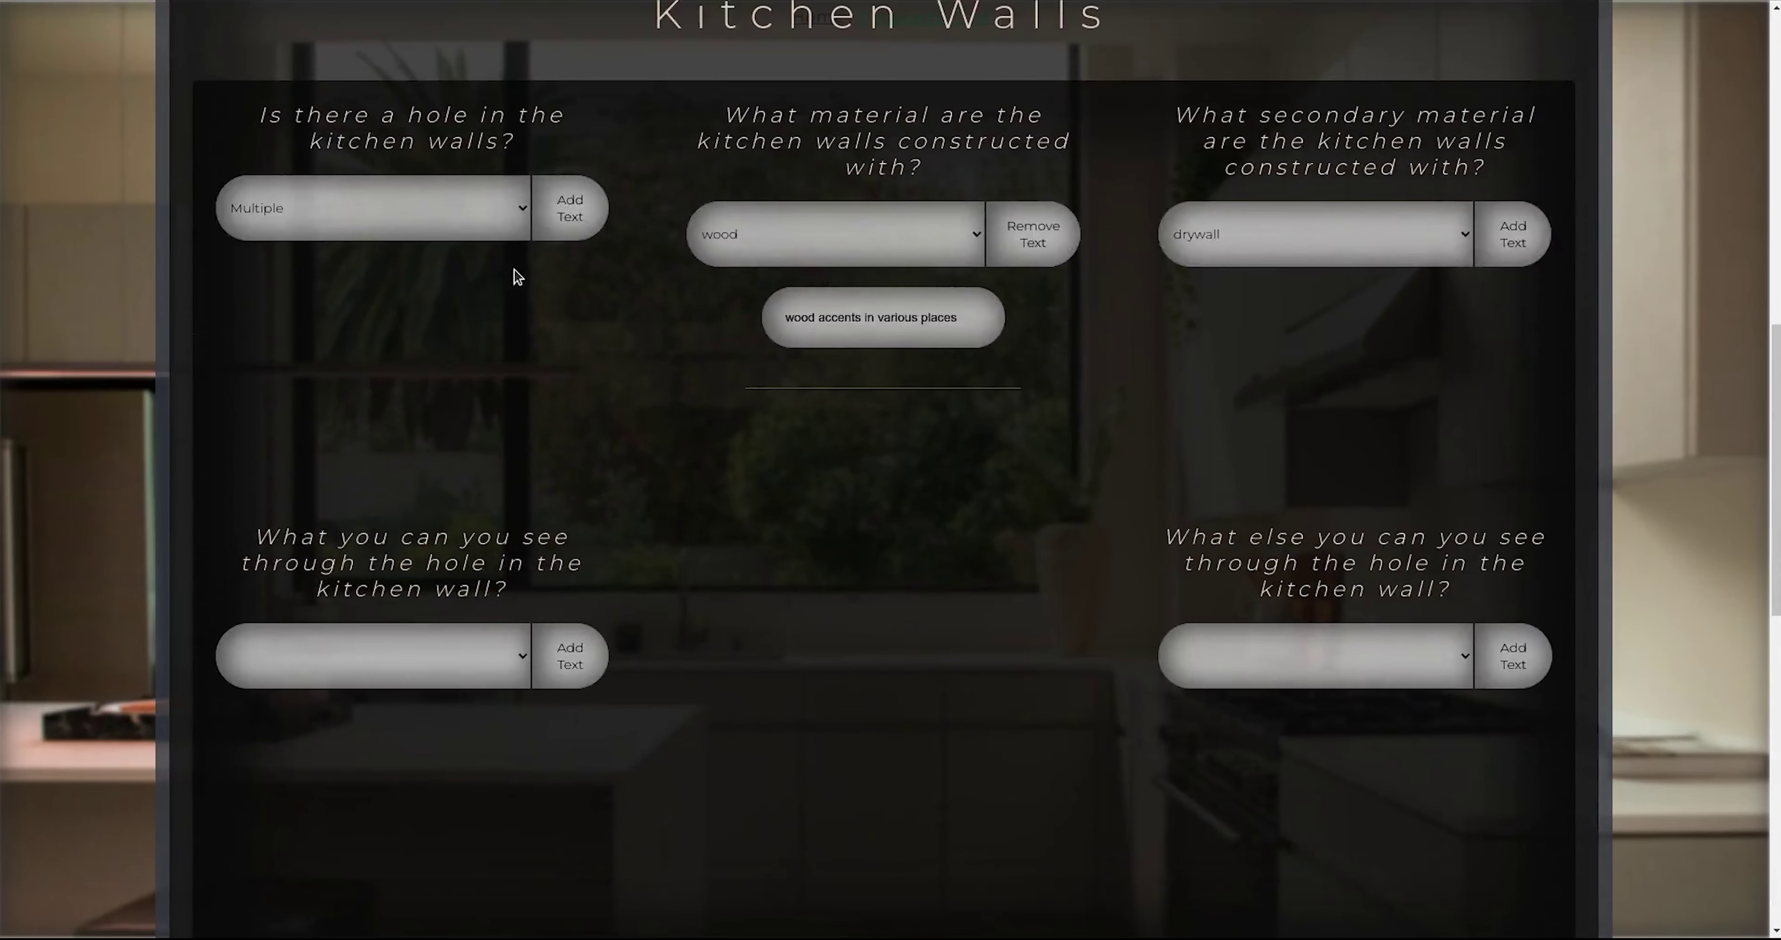
left_click(576, 208)
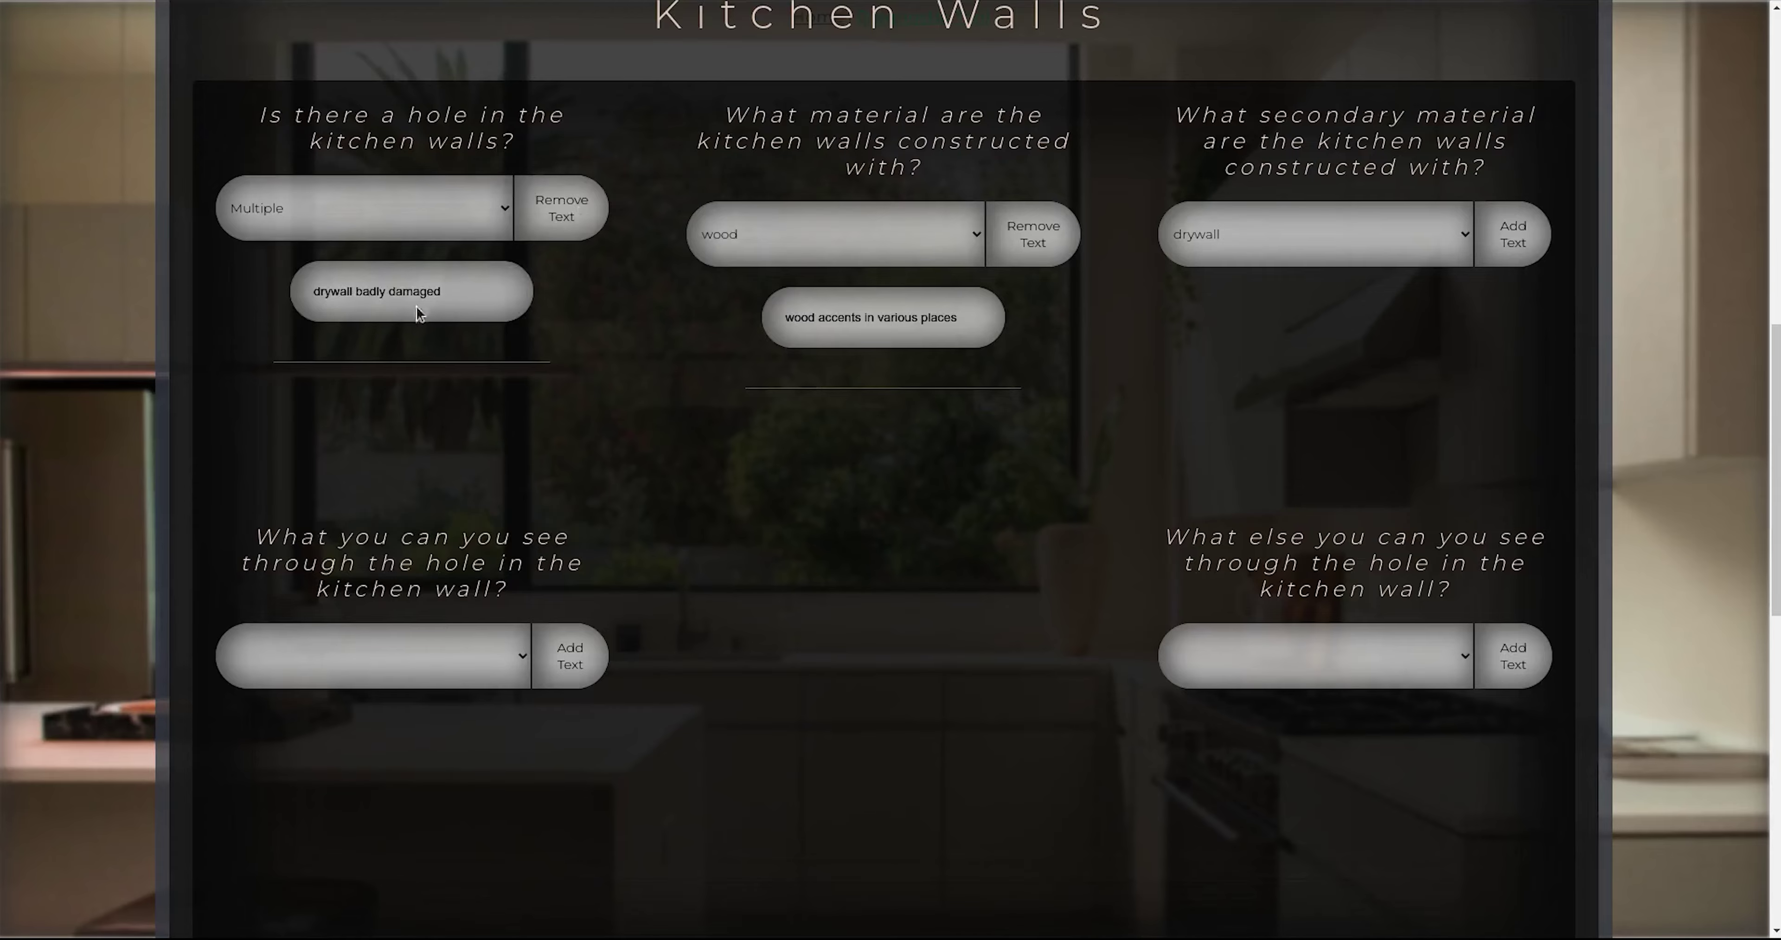
scroll(496, 345, "down", 13)
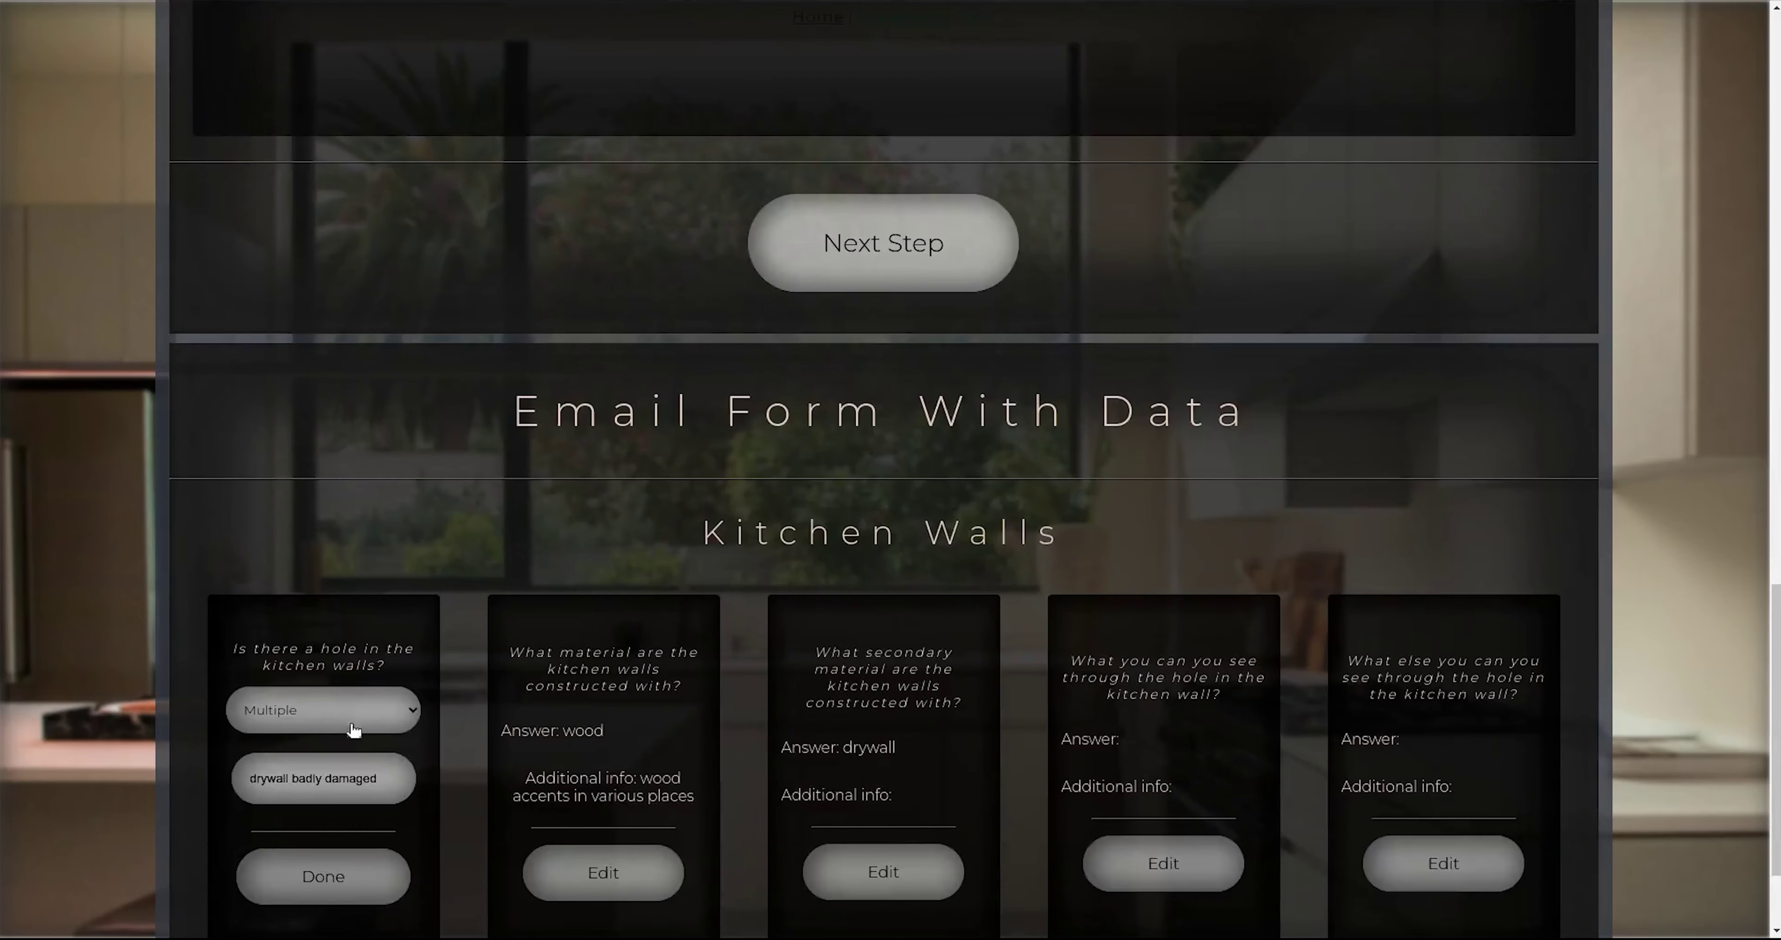
Step: Switch the problem to Outside Home, choose Garage as its location and proceed
scroll(435, 768, "up", 3)
scroll(791, 654, "up", 20)
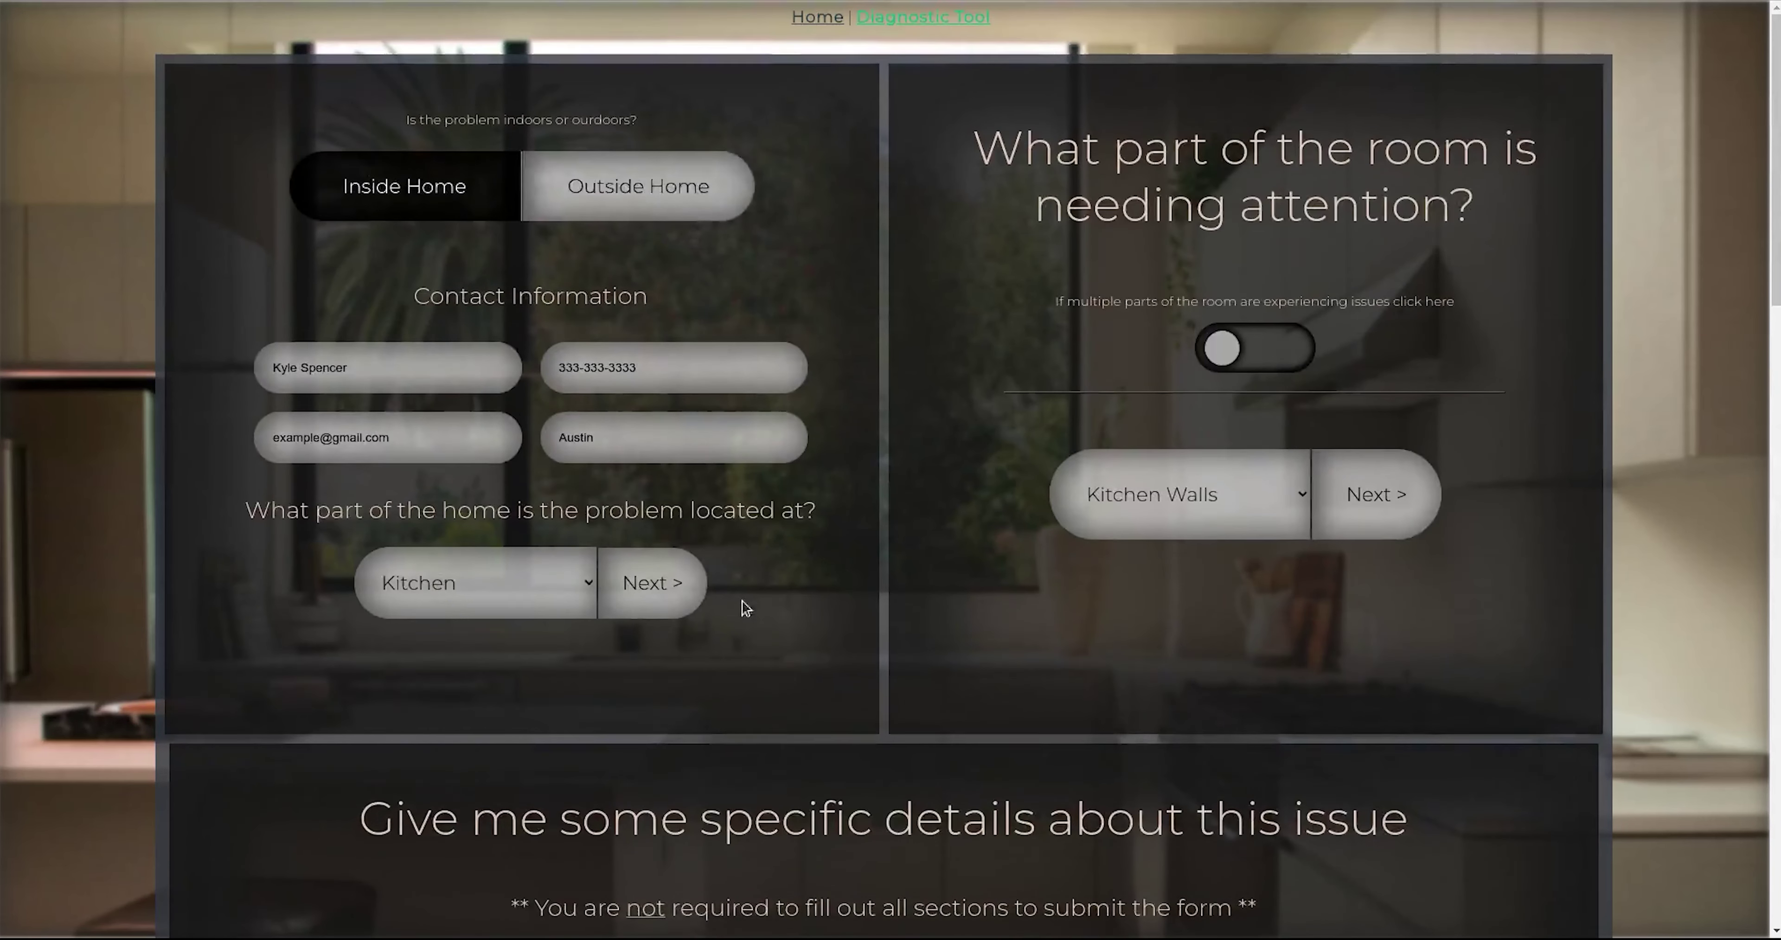
left_click(586, 201)
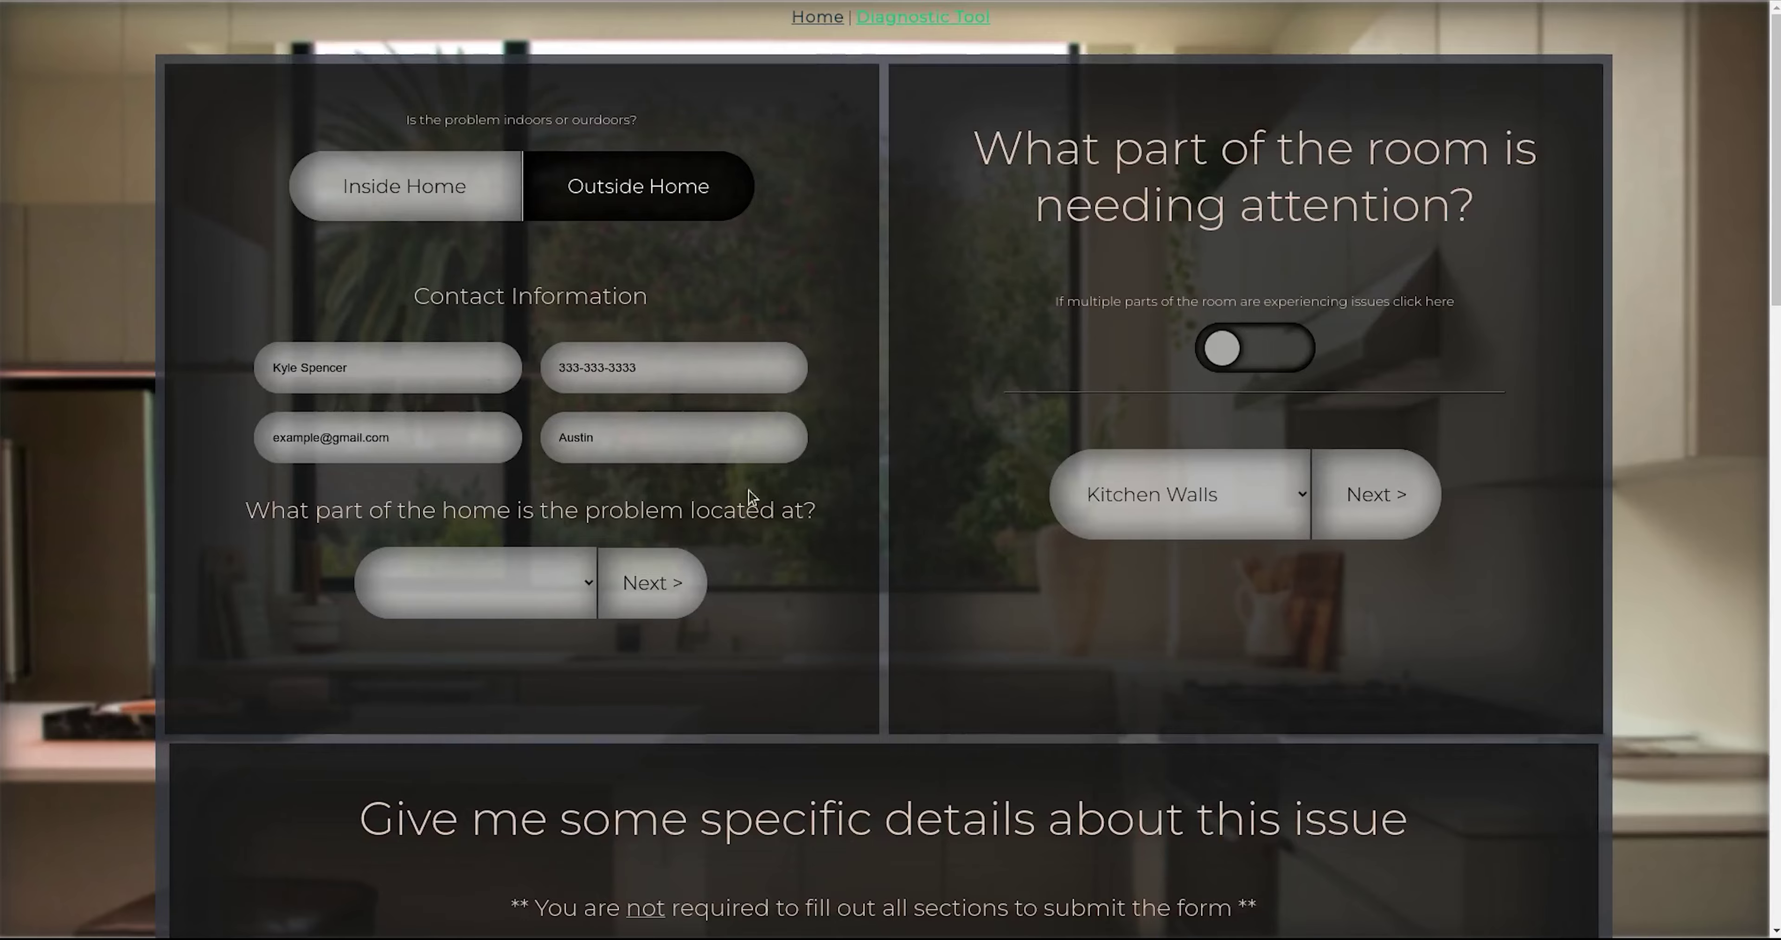
scroll(512, 429, "down", 6)
scroll(532, 414, "up", 4)
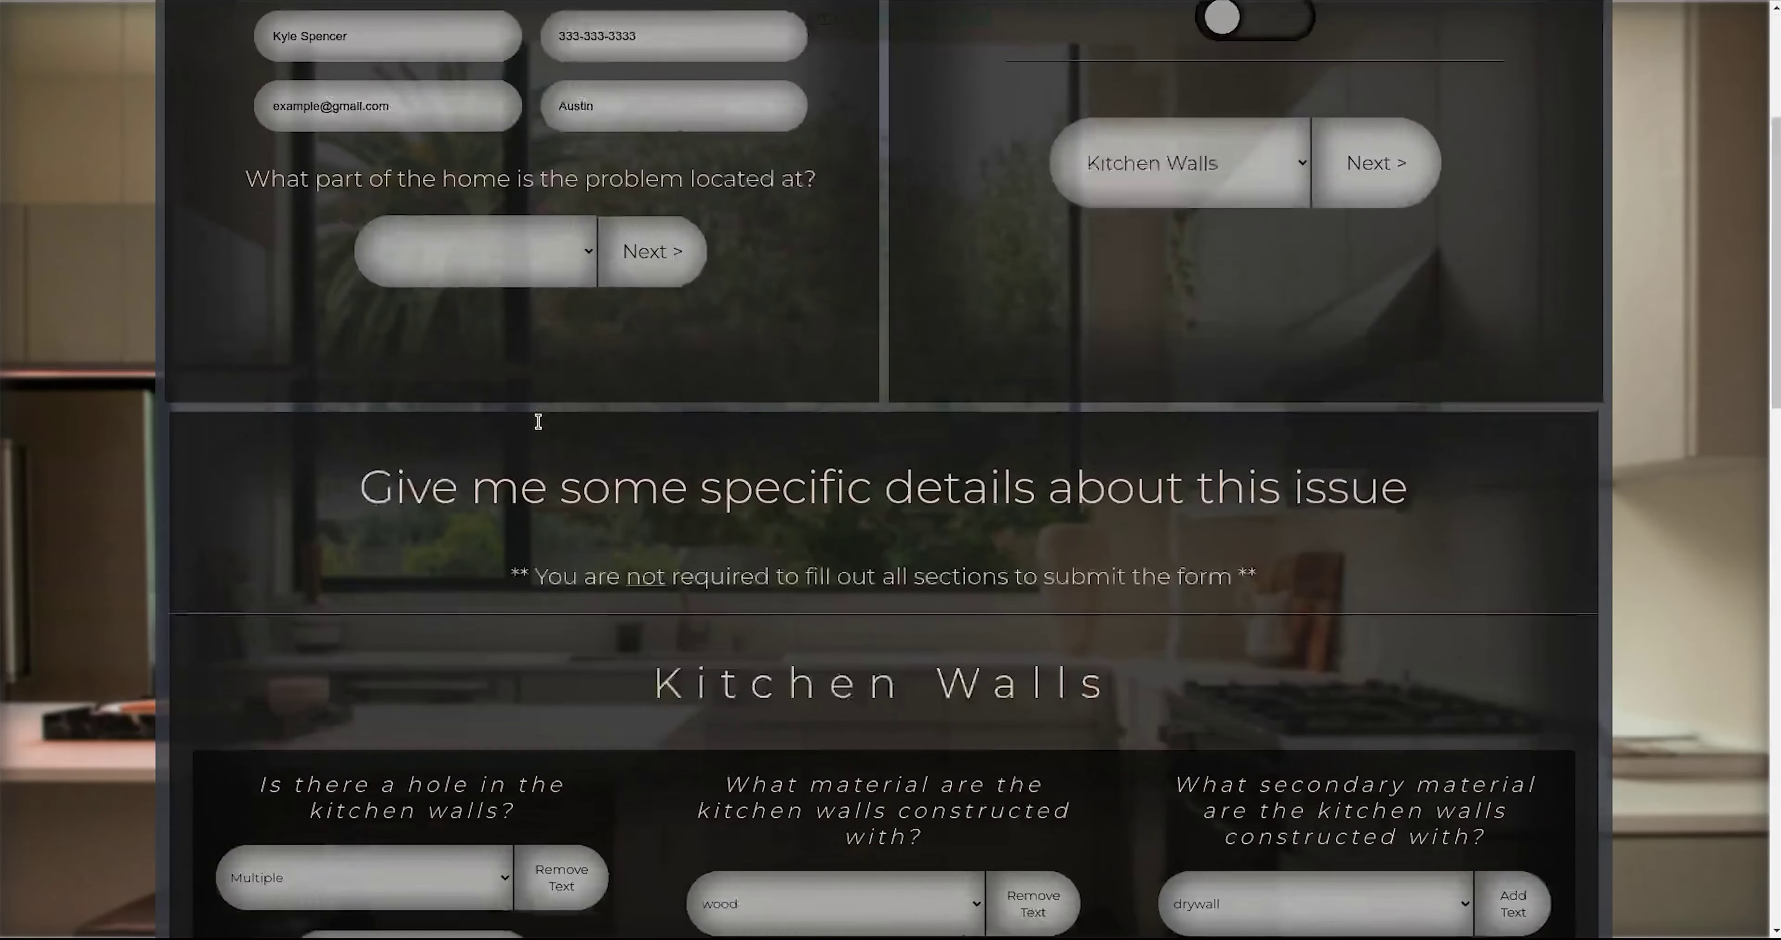
left_click(474, 377)
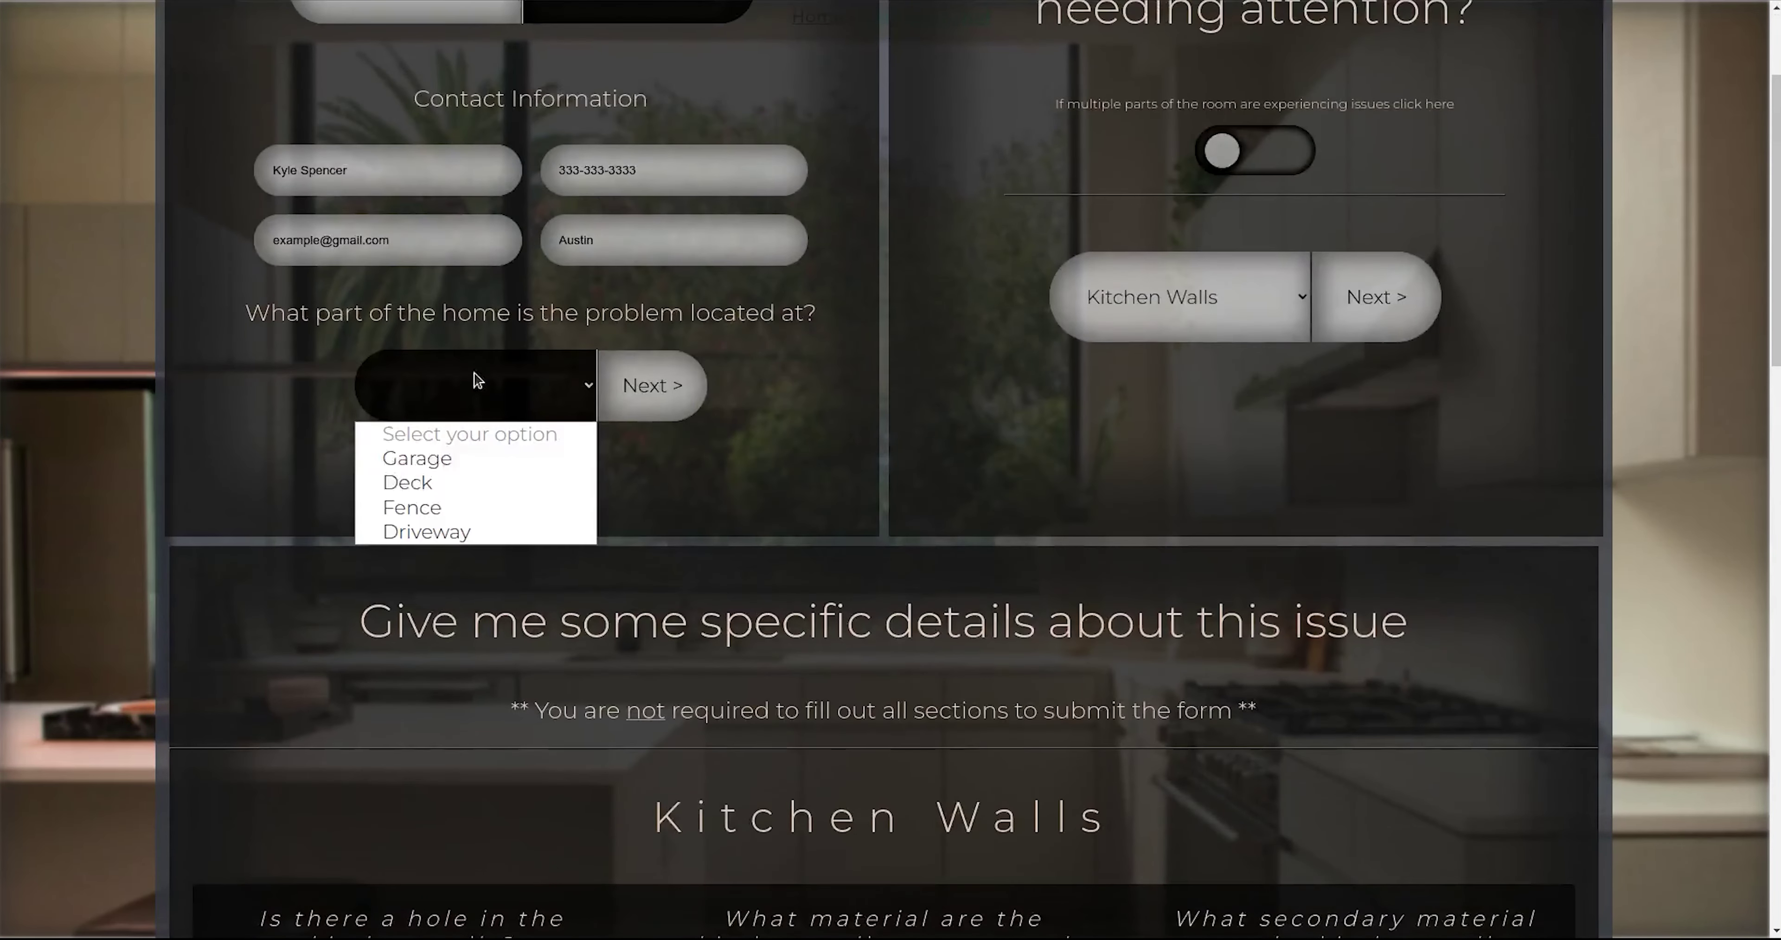
left_click(461, 464)
left_click(649, 385)
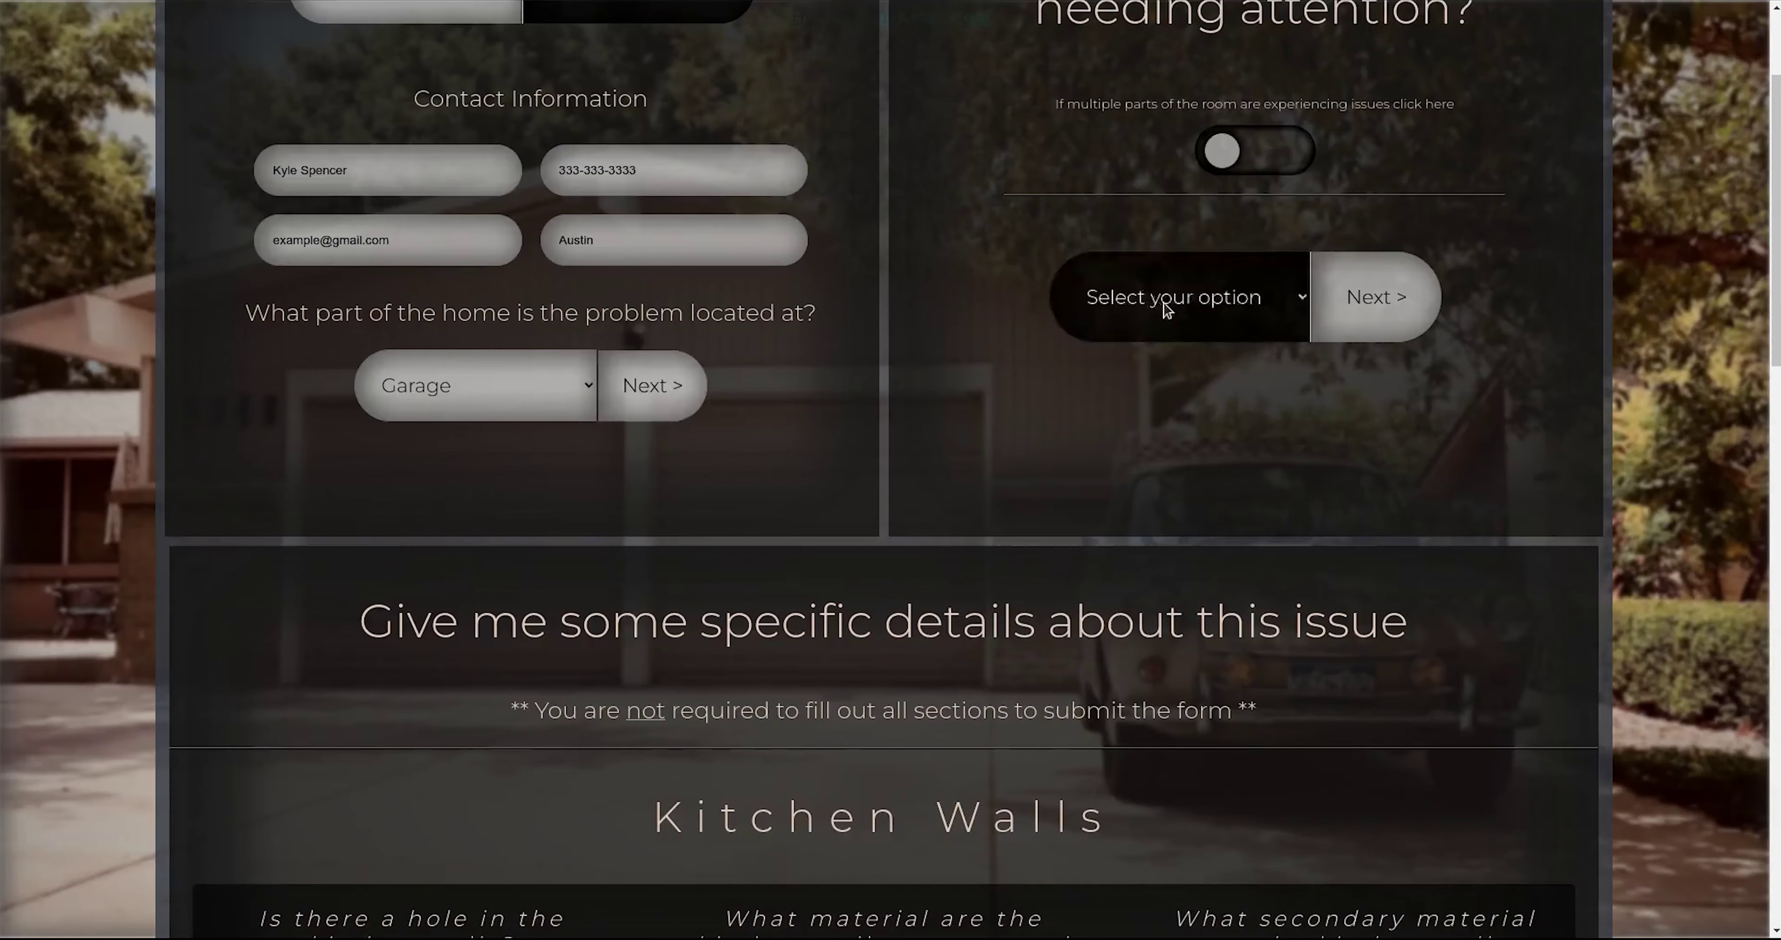
Step: Choose Garage Door as the part needing attention and proceed to its detail questions
scroll(1001, 420, "up", 2)
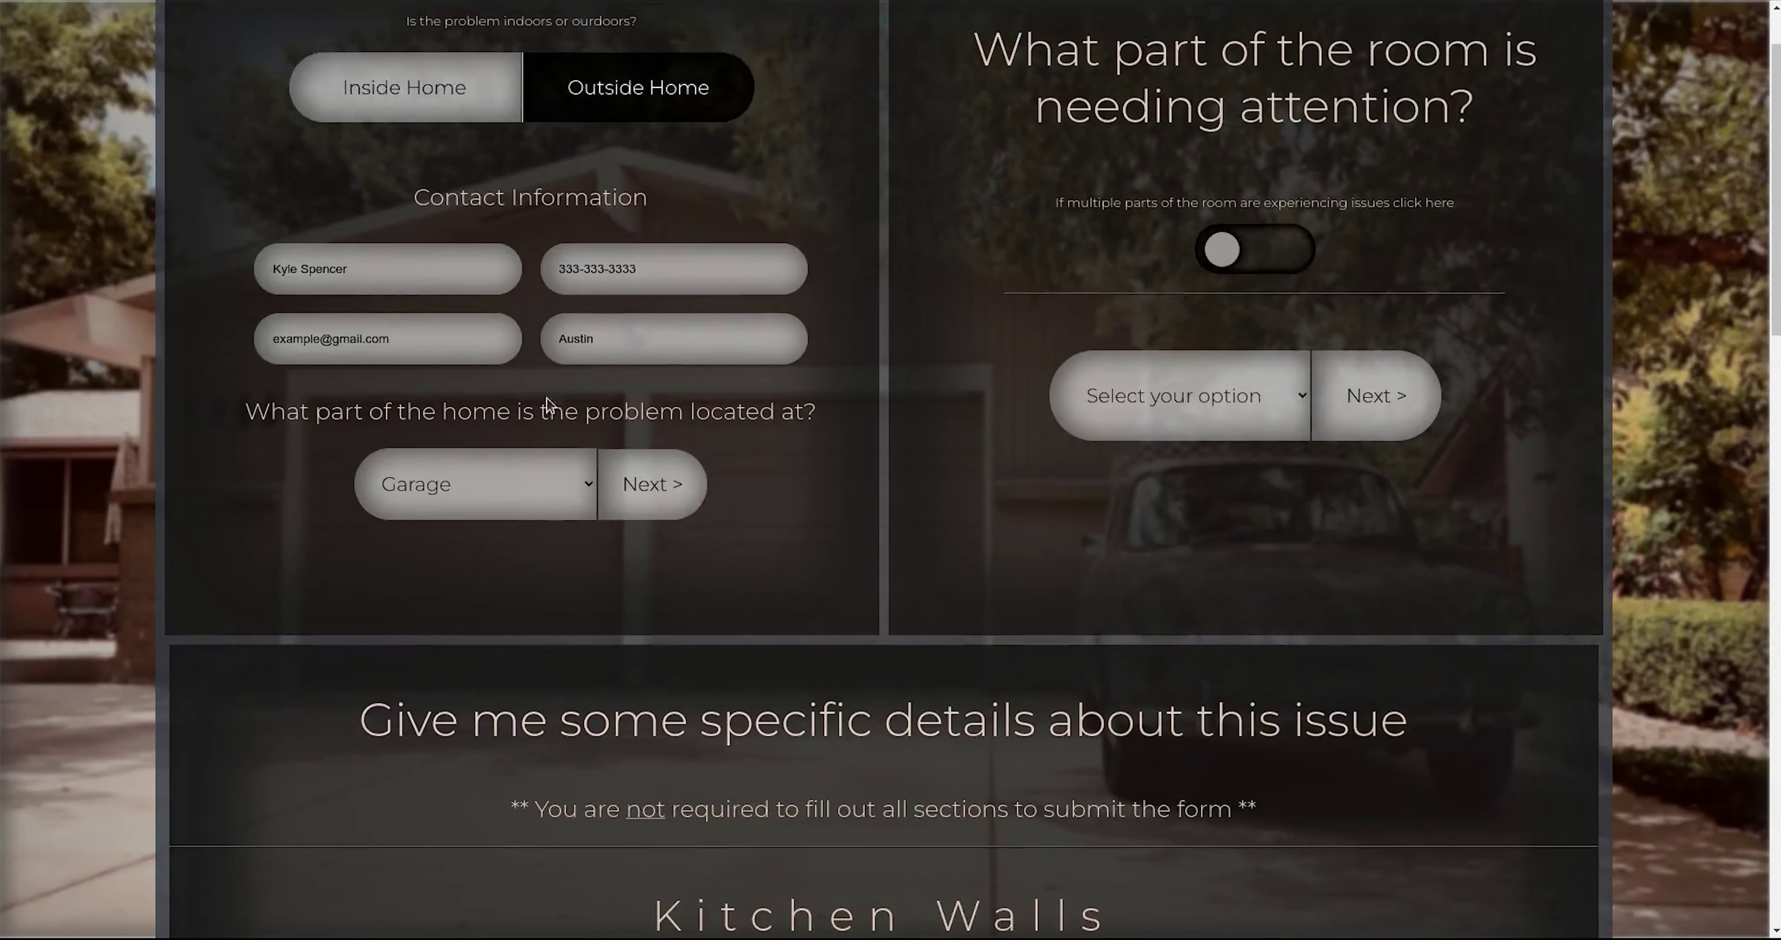
left_click(1145, 378)
left_click(1136, 478)
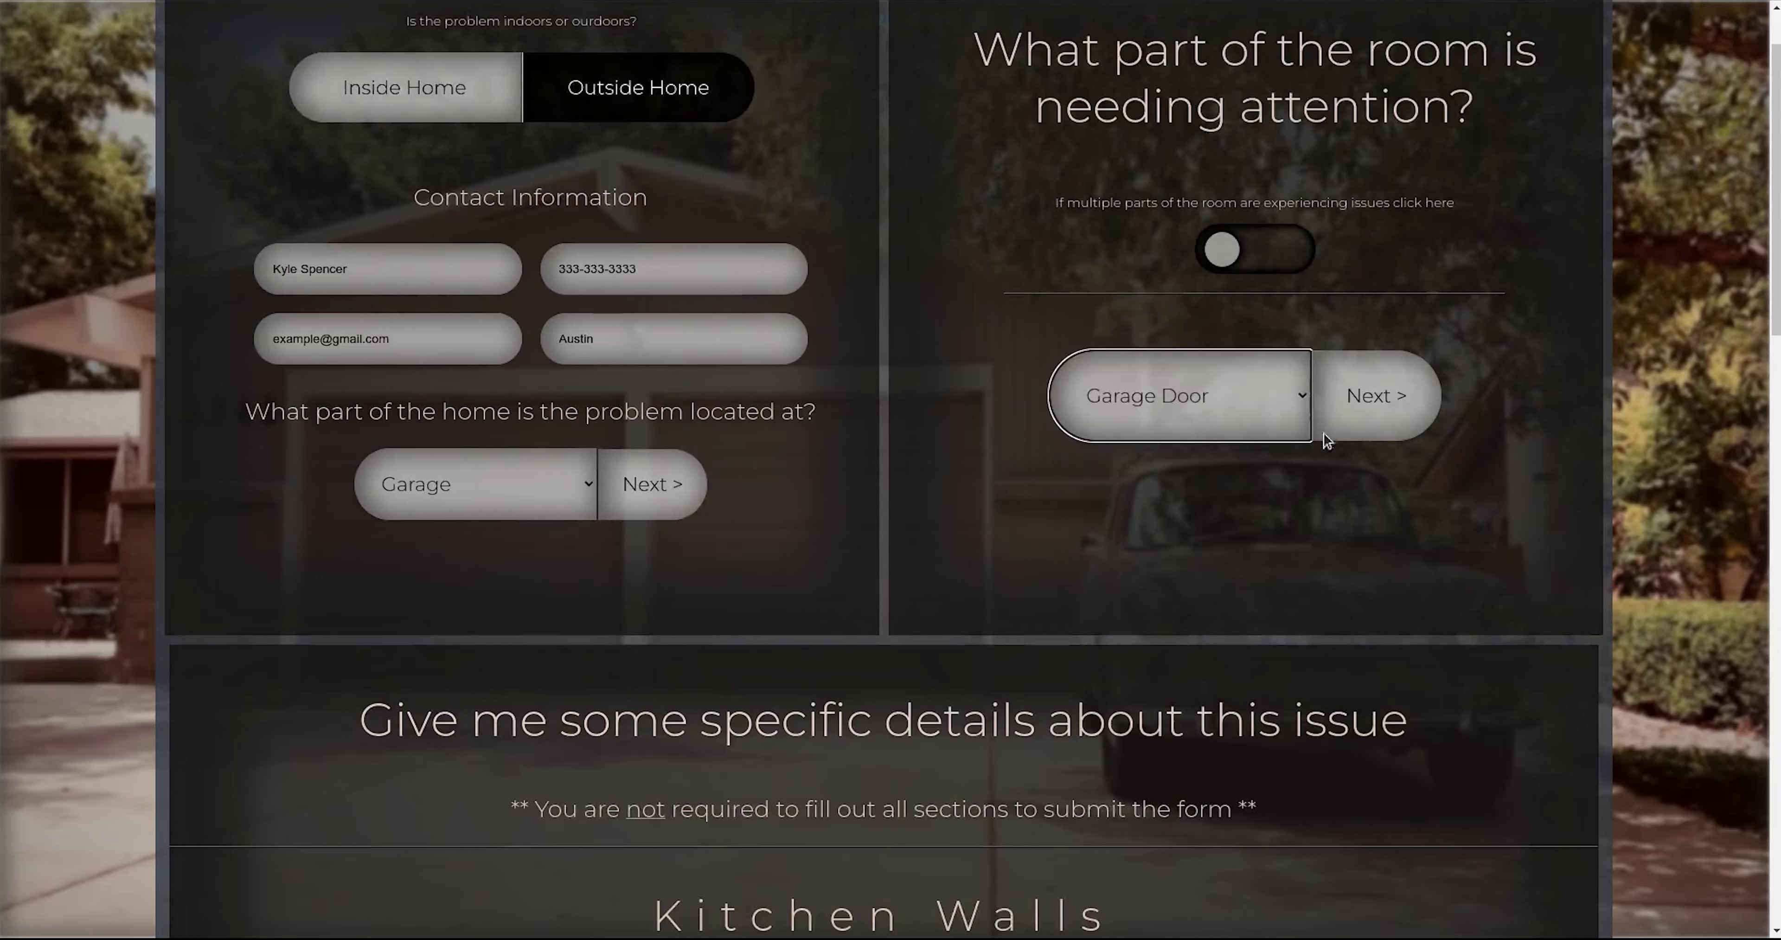
left_click(1377, 402)
scroll(975, 460, "down", 10)
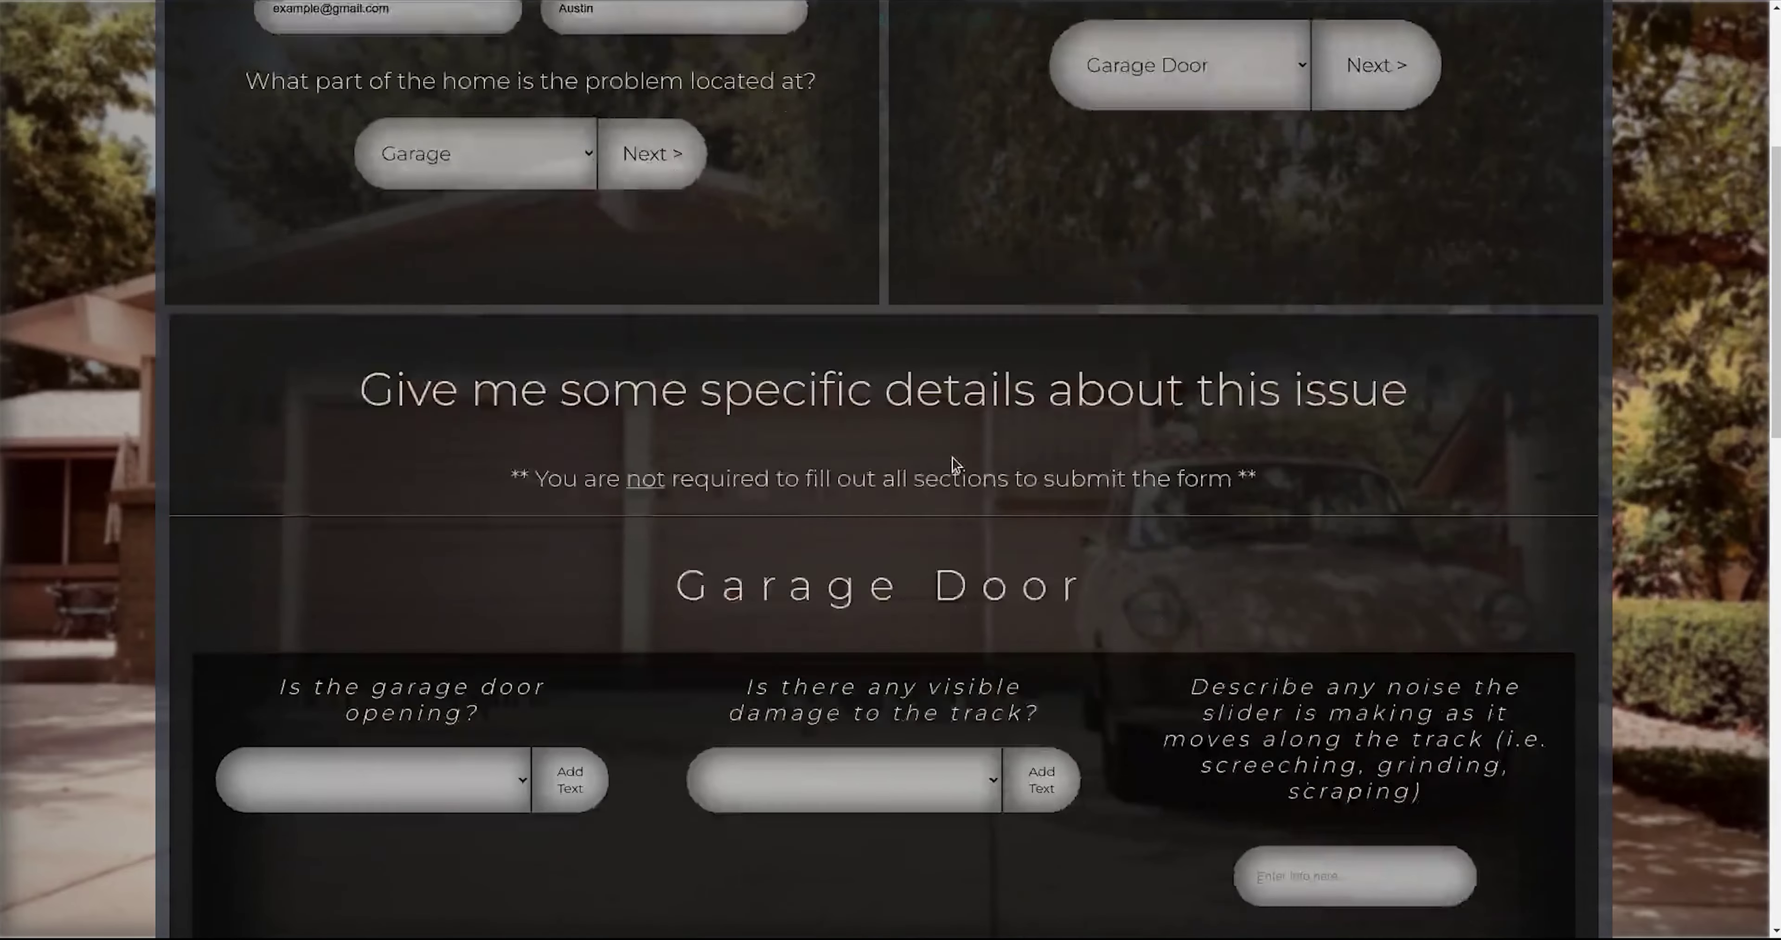
scroll(632, 525, "down", 11)
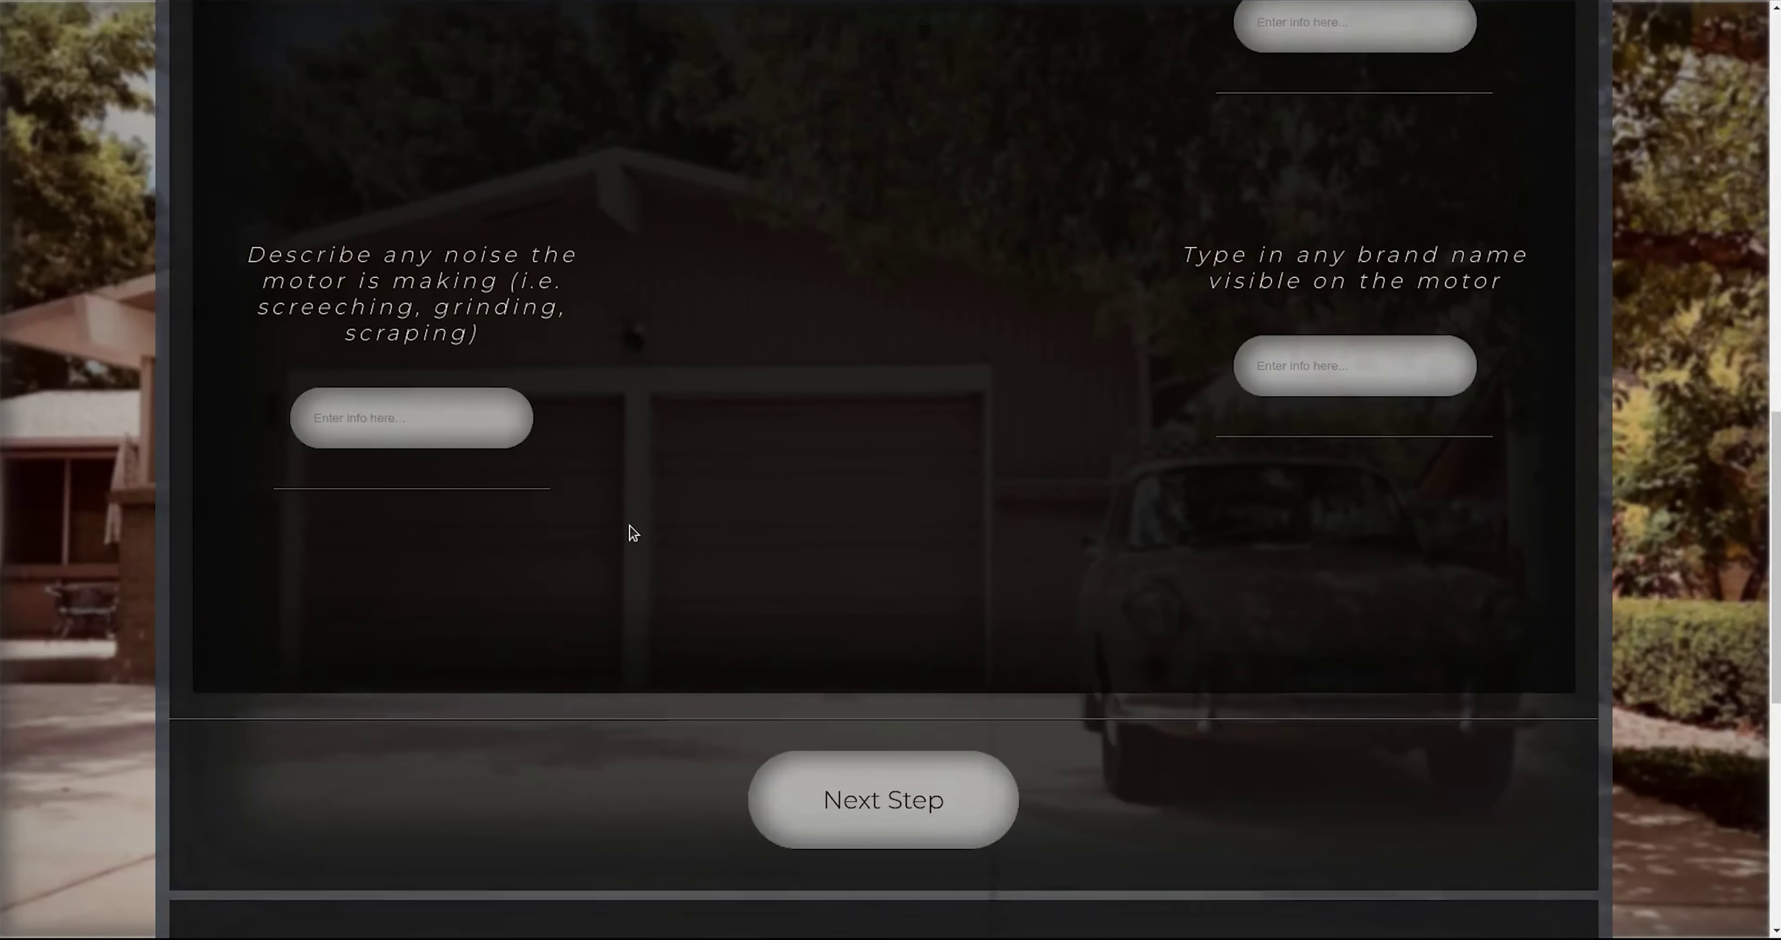
Step: Answer the garage door opening question with "It is opening halfway then closing again" and the track damage question with "The track is bent"
scroll(781, 626, "up", 12)
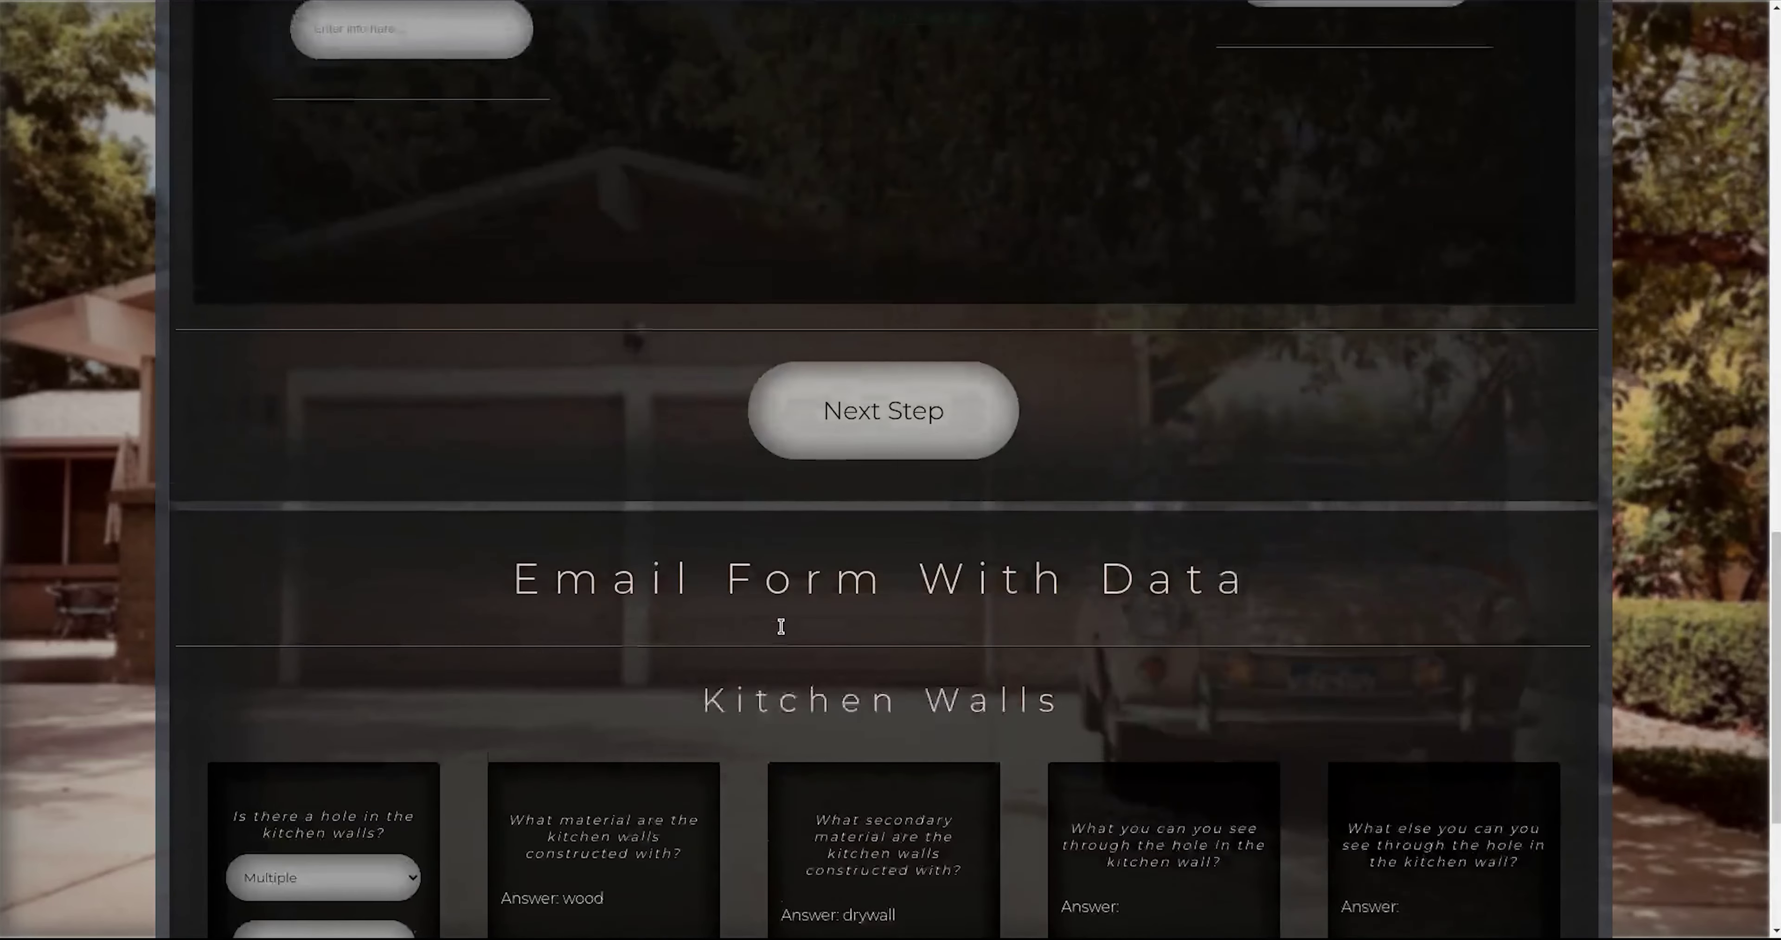
scroll(780, 626, "up", 1)
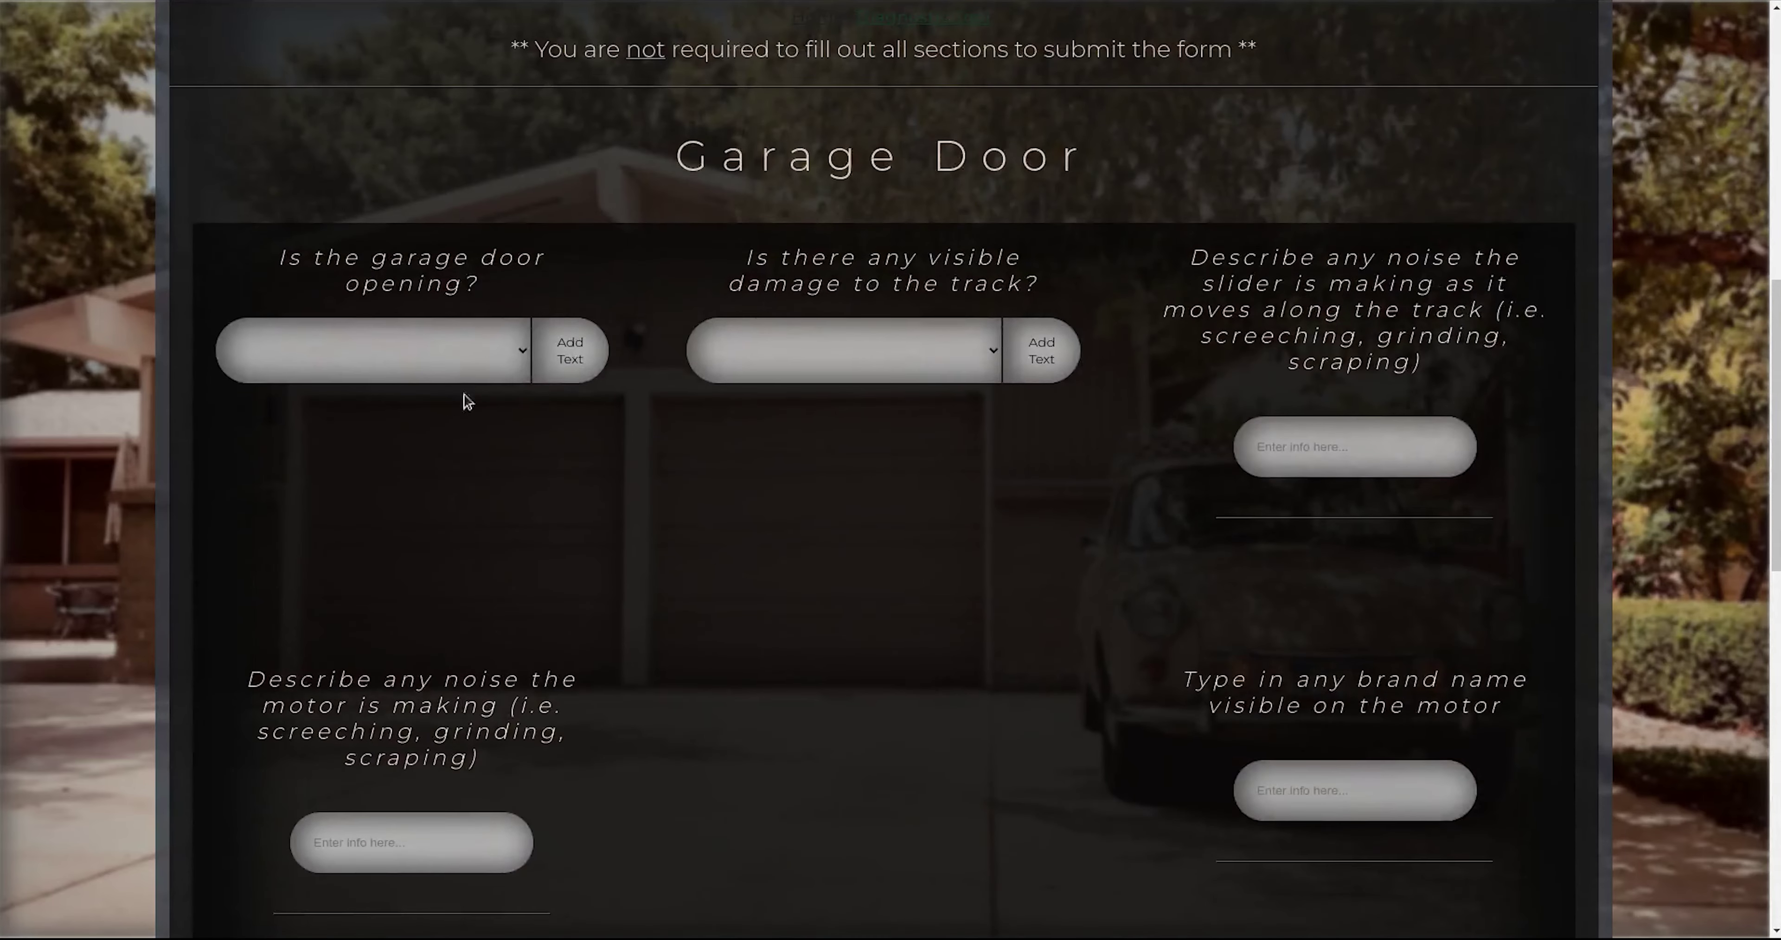
left_click(483, 372)
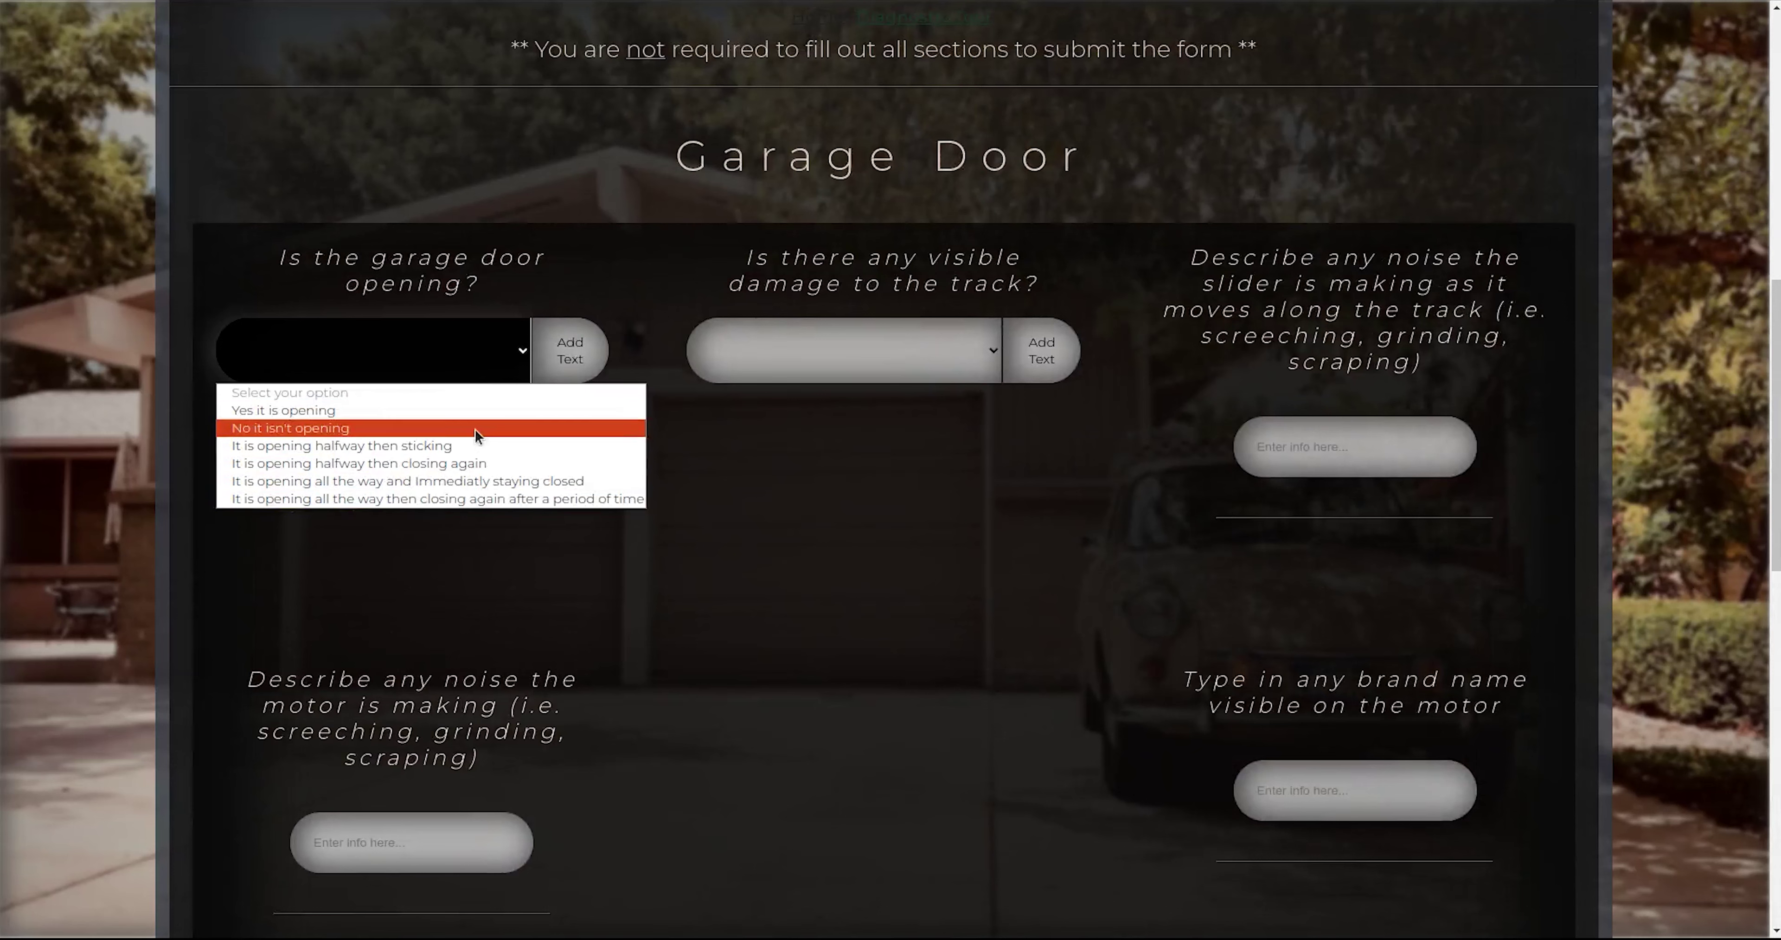
left_click(446, 464)
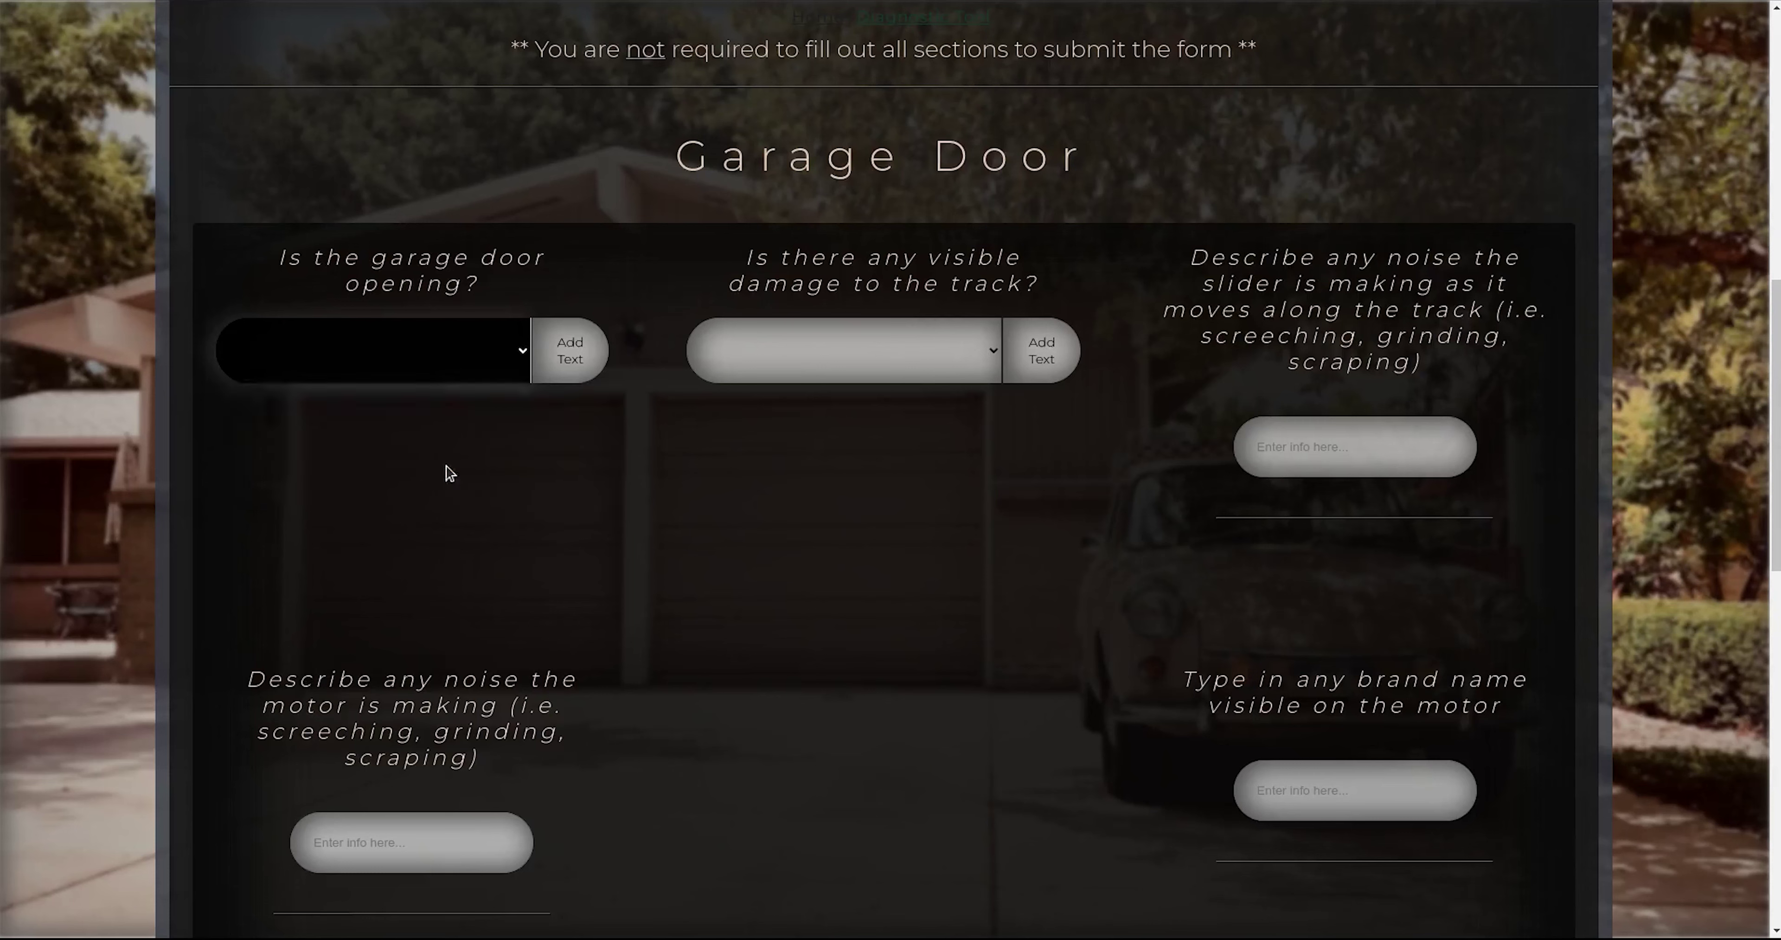
left_click(886, 350)
left_click(753, 430)
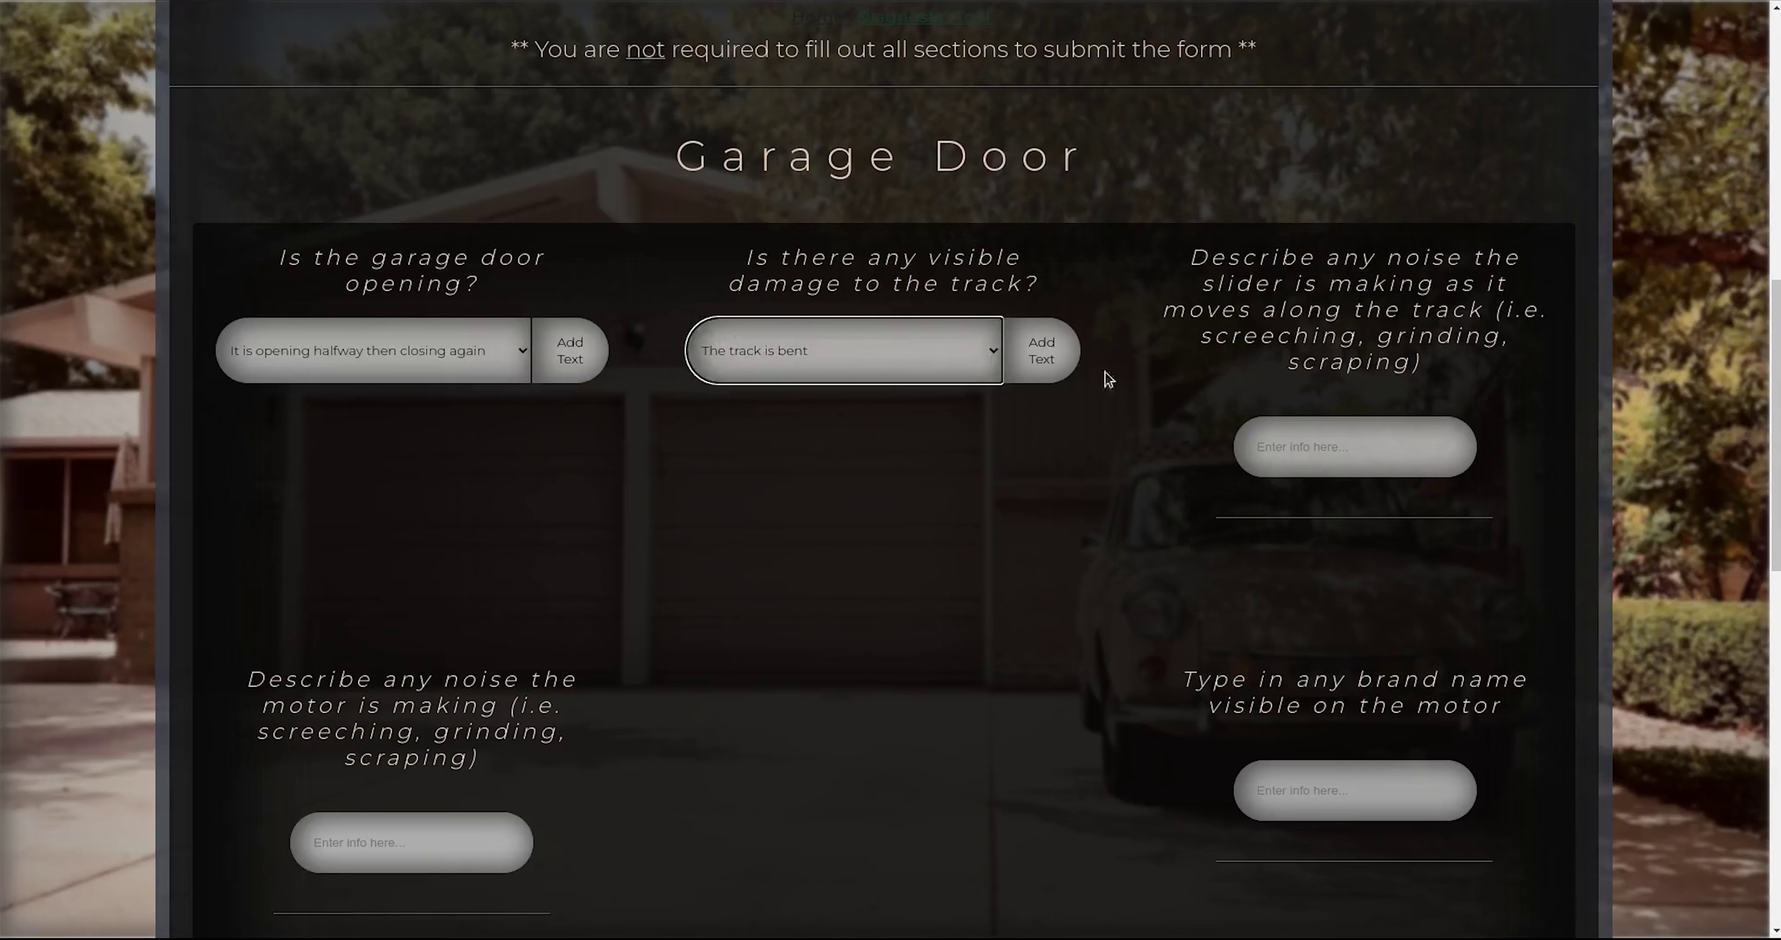
Step: Add text to the track damage question reading "the track is extremely bent halfway"
left_click(1011, 366)
left_click(960, 411)
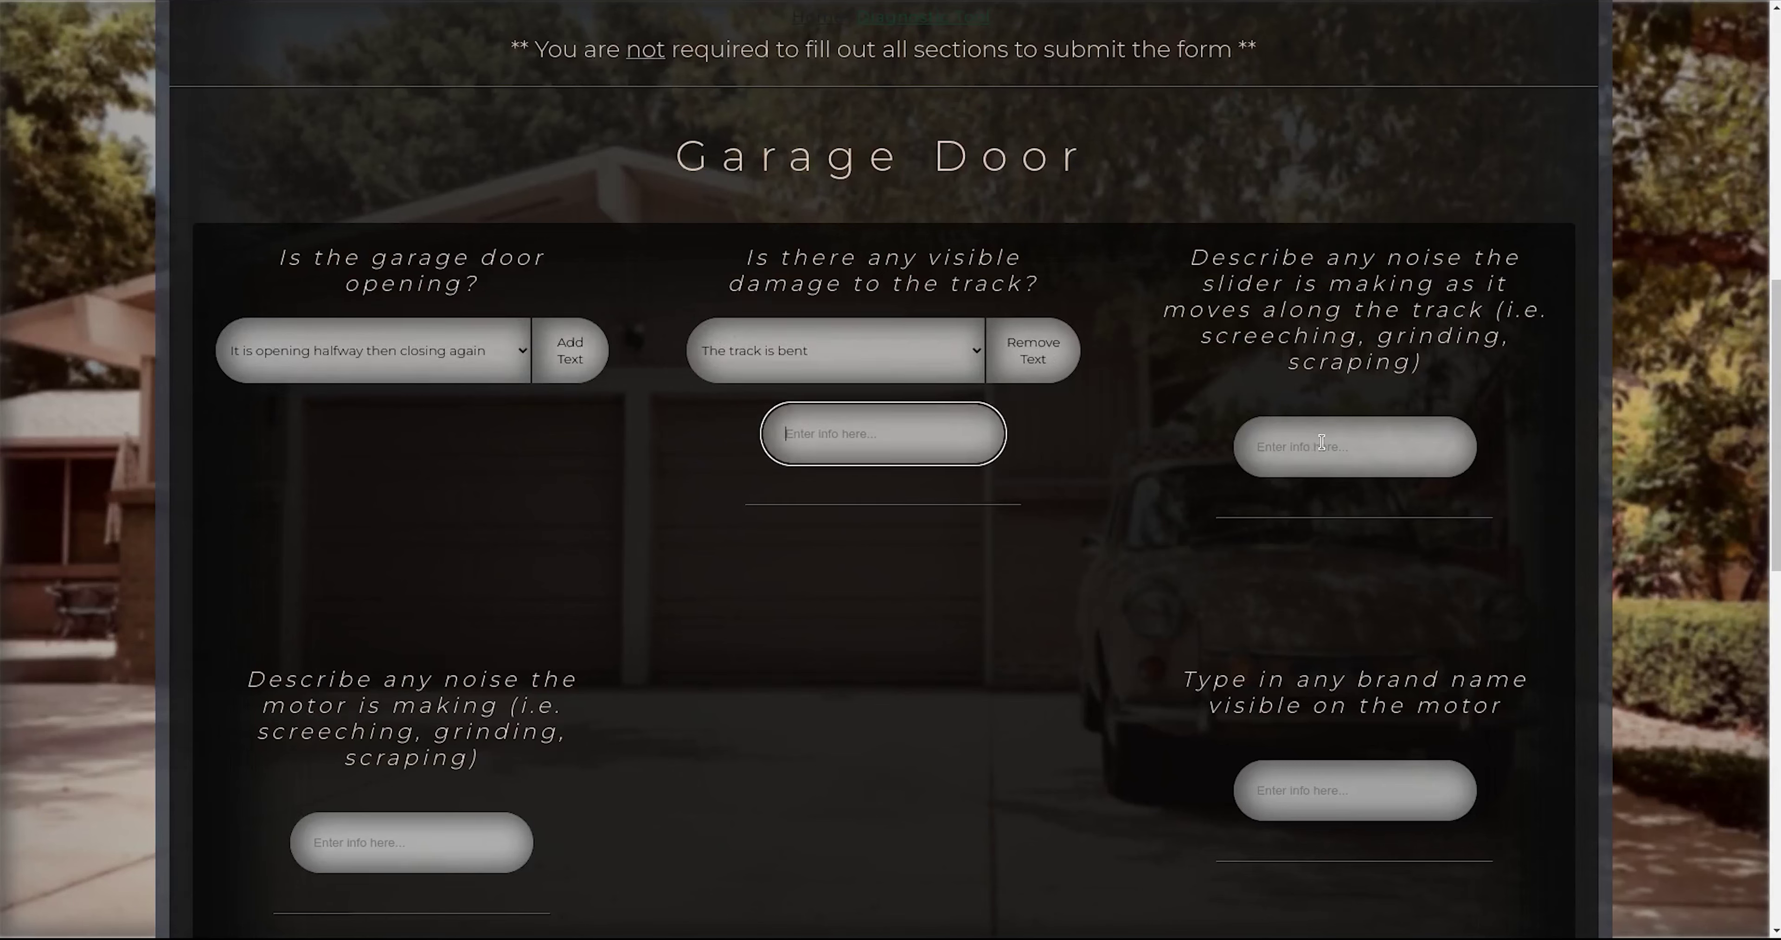
type("tge")
type("he track")
type(" is extremely bent halfway")
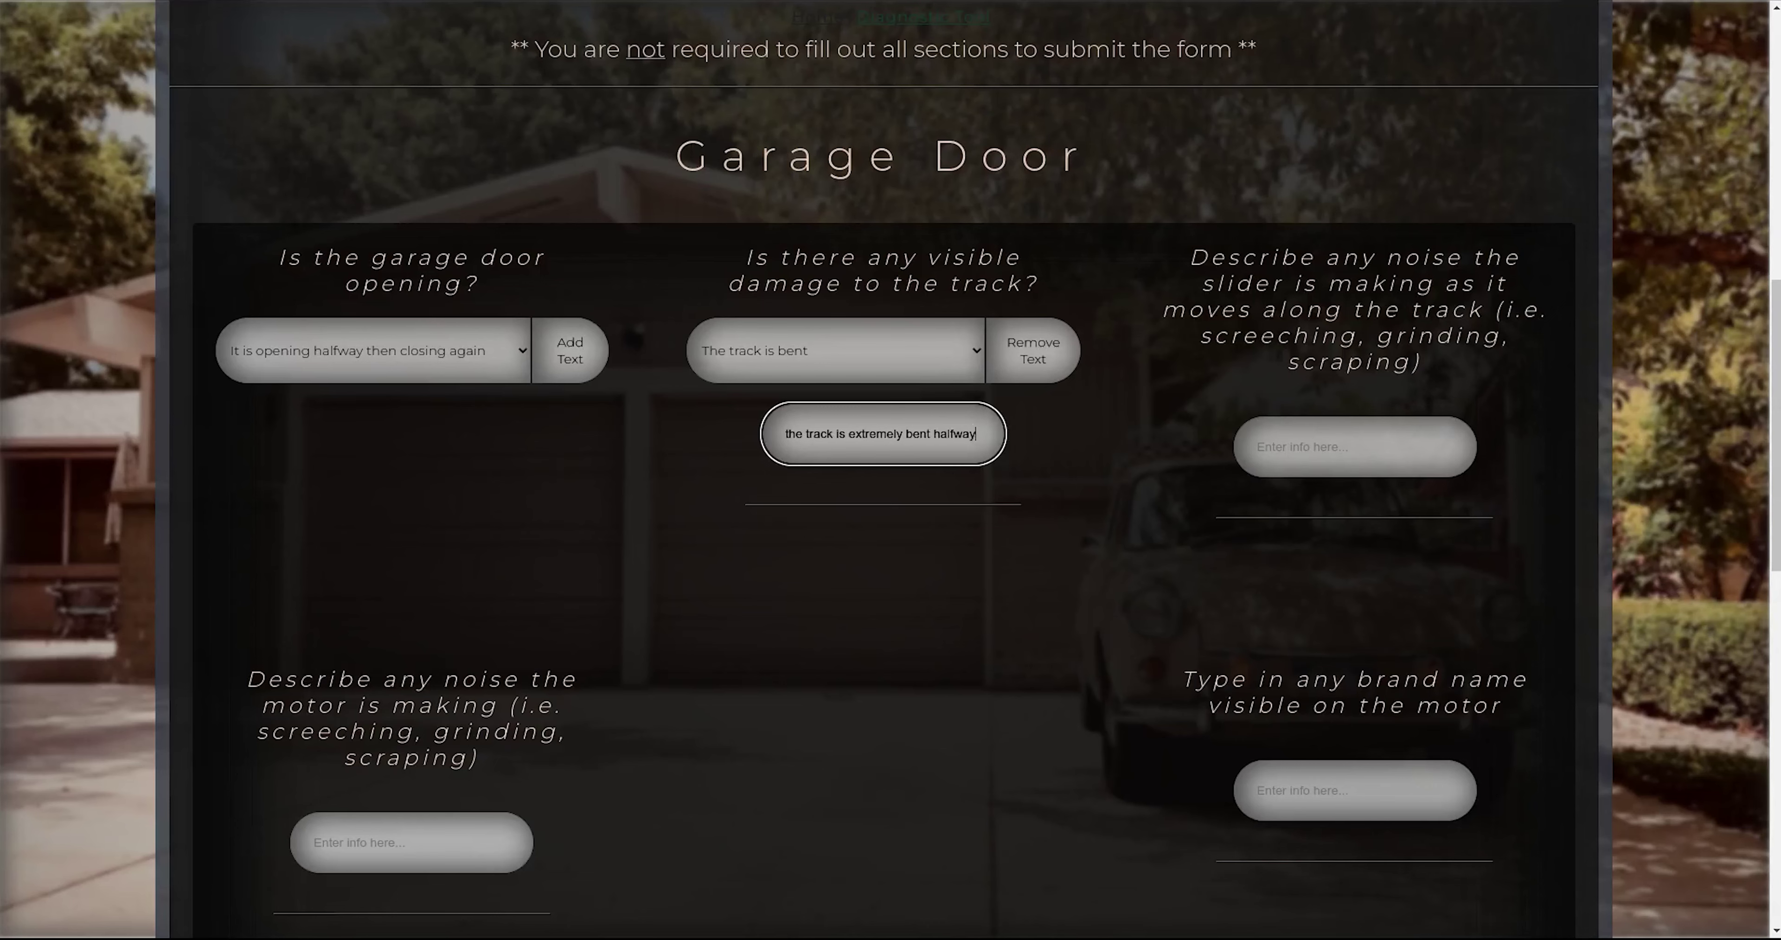
left_click(688, 562)
Step: Enter "example name here" as the brand name visible on the motor
scroll(732, 538, "down", 1)
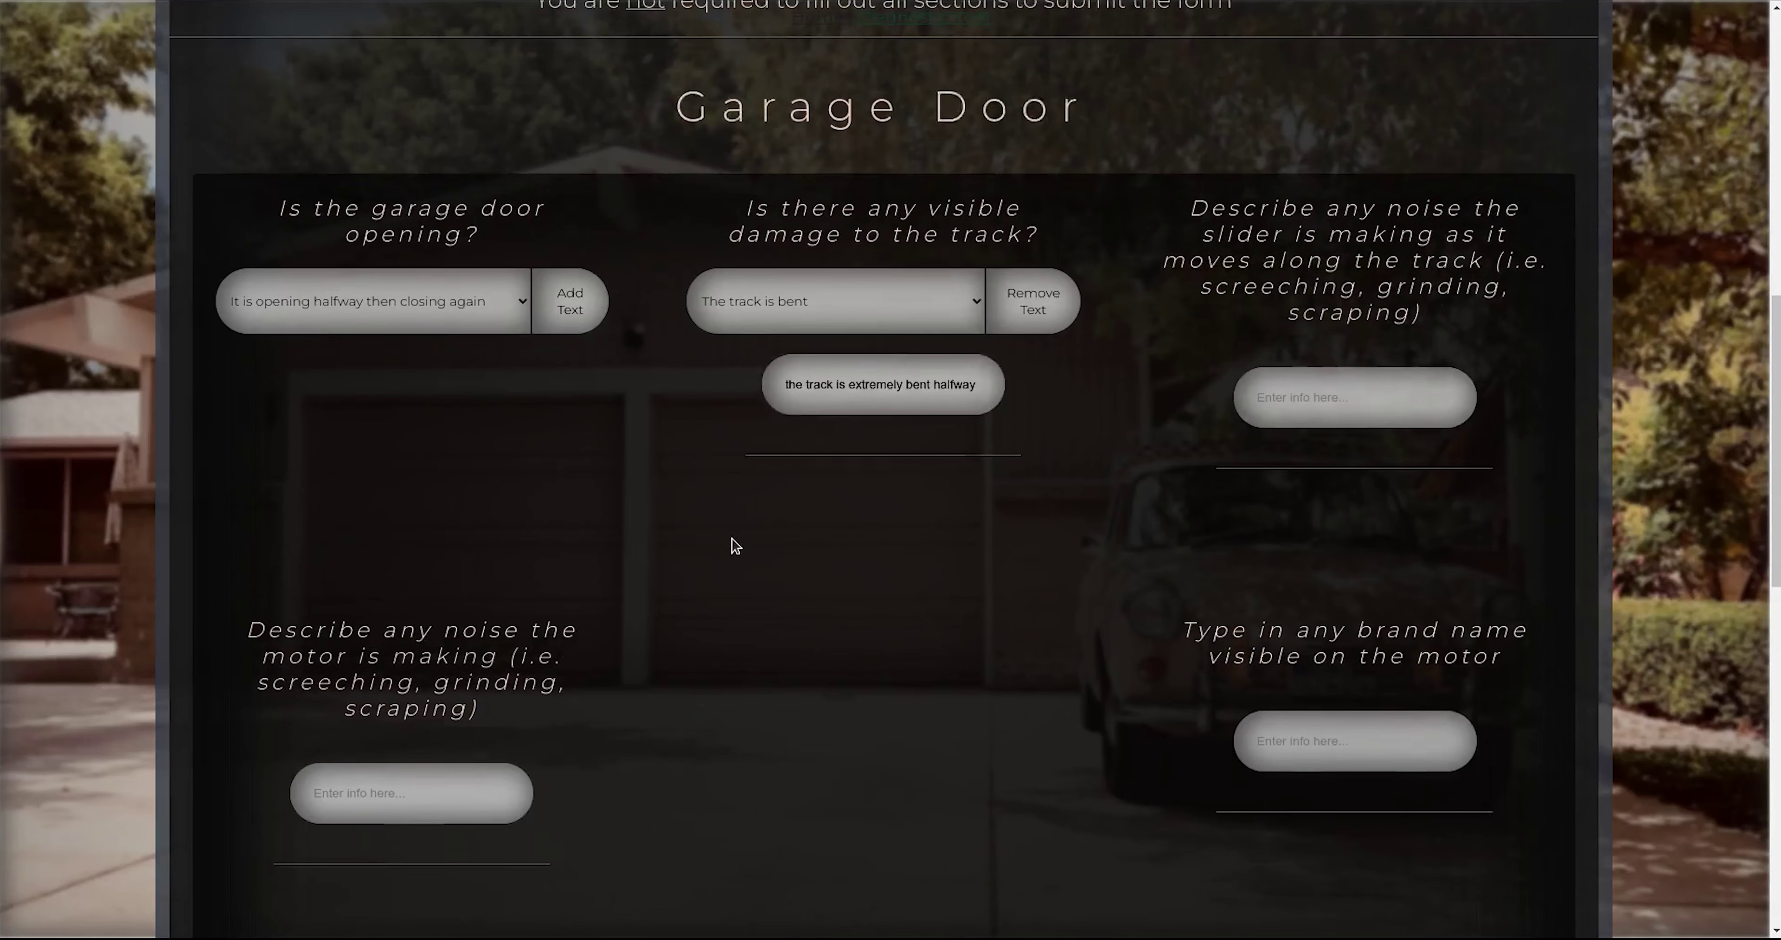
scroll(732, 538, "down", 2)
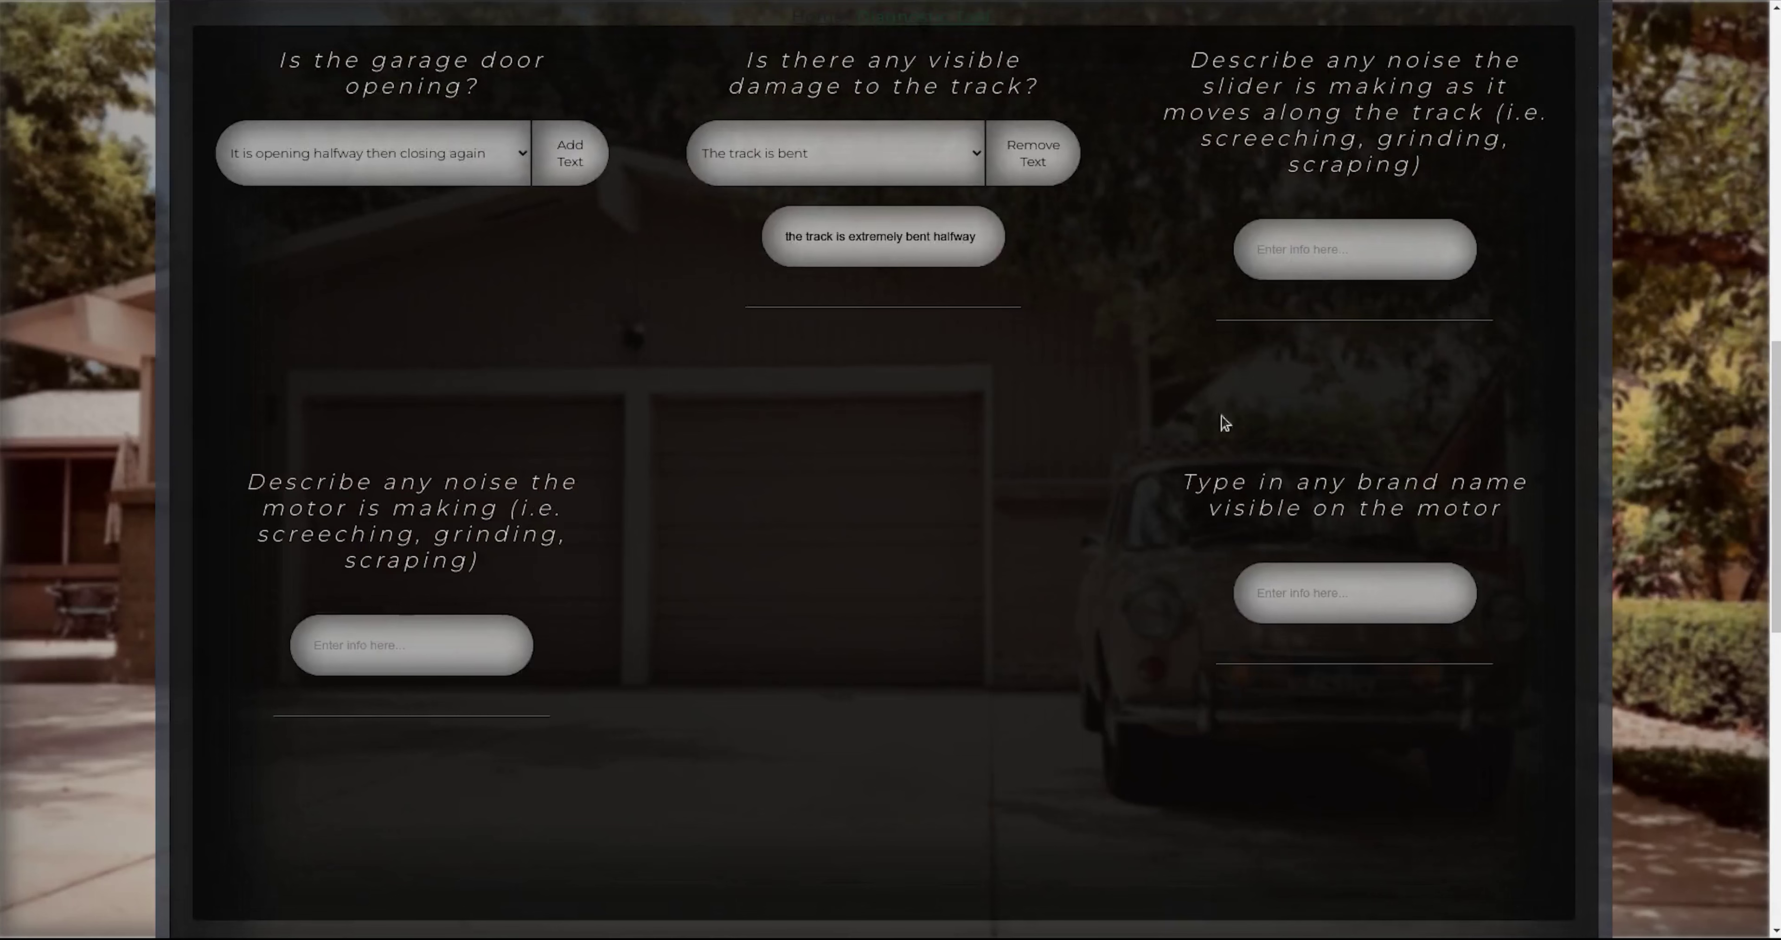
left_click(1329, 582)
type("example nam")
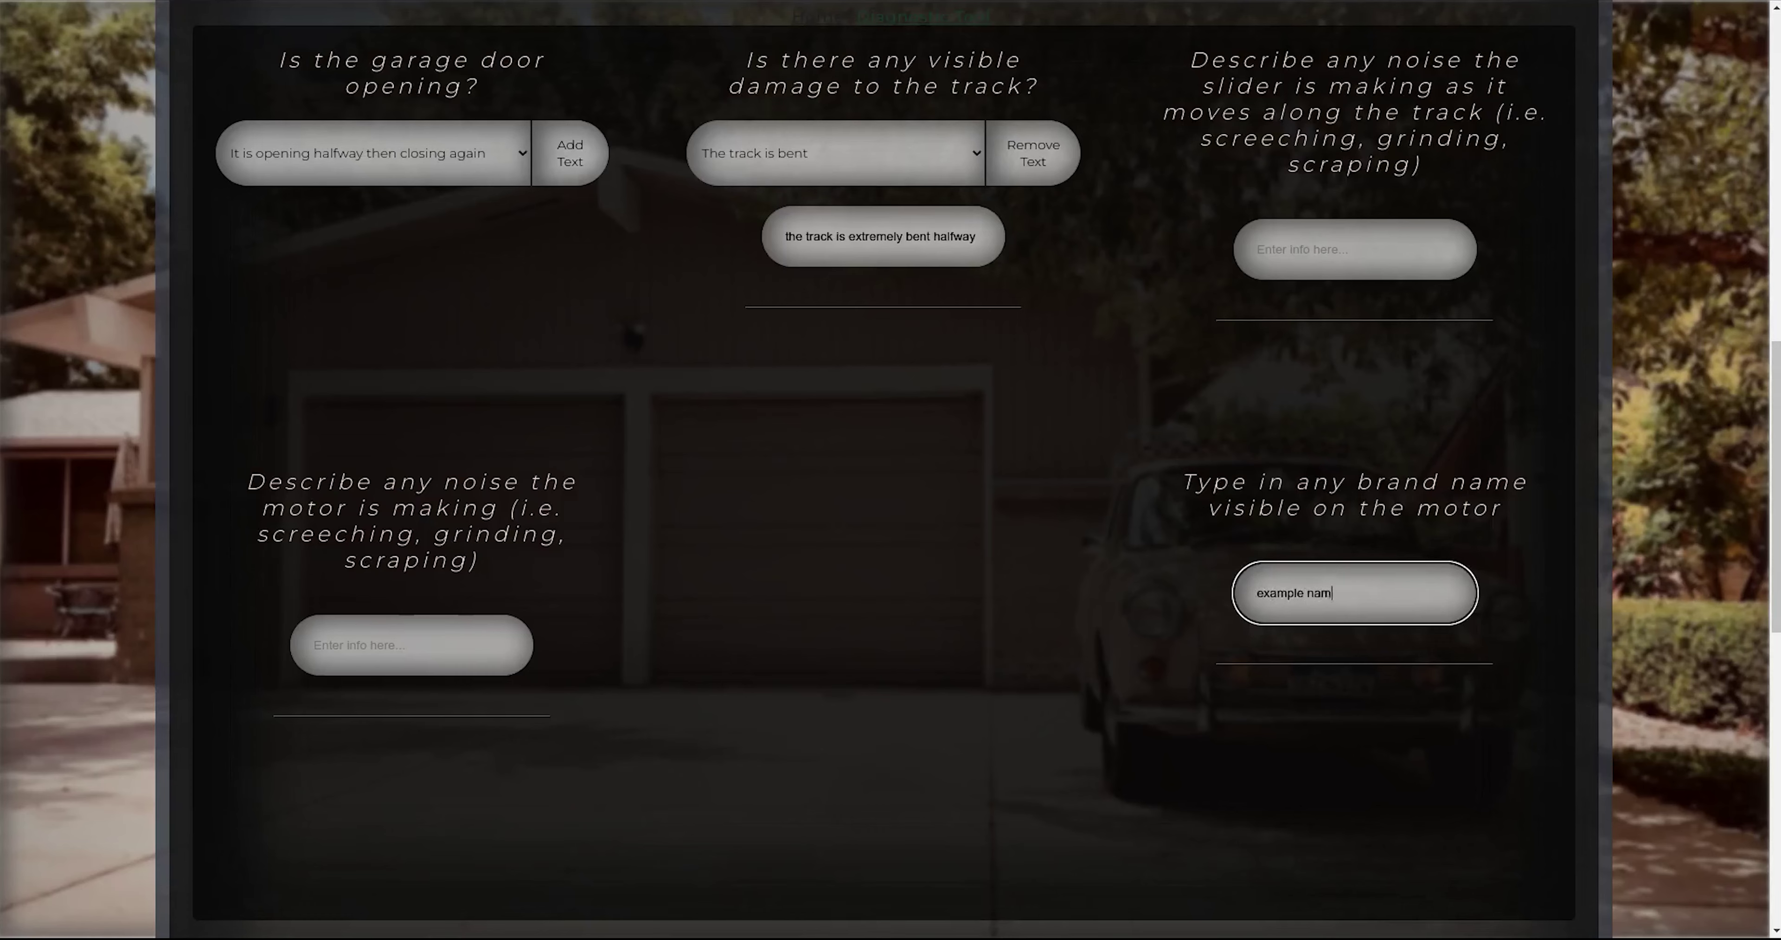
type("e here")
left_click(1288, 533)
Step: Proceed with the Garage Door answers and review them in the email form alongside the Kitchen Walls section
scroll(1099, 453, "down", 2)
scroll(1101, 454, "down", 3)
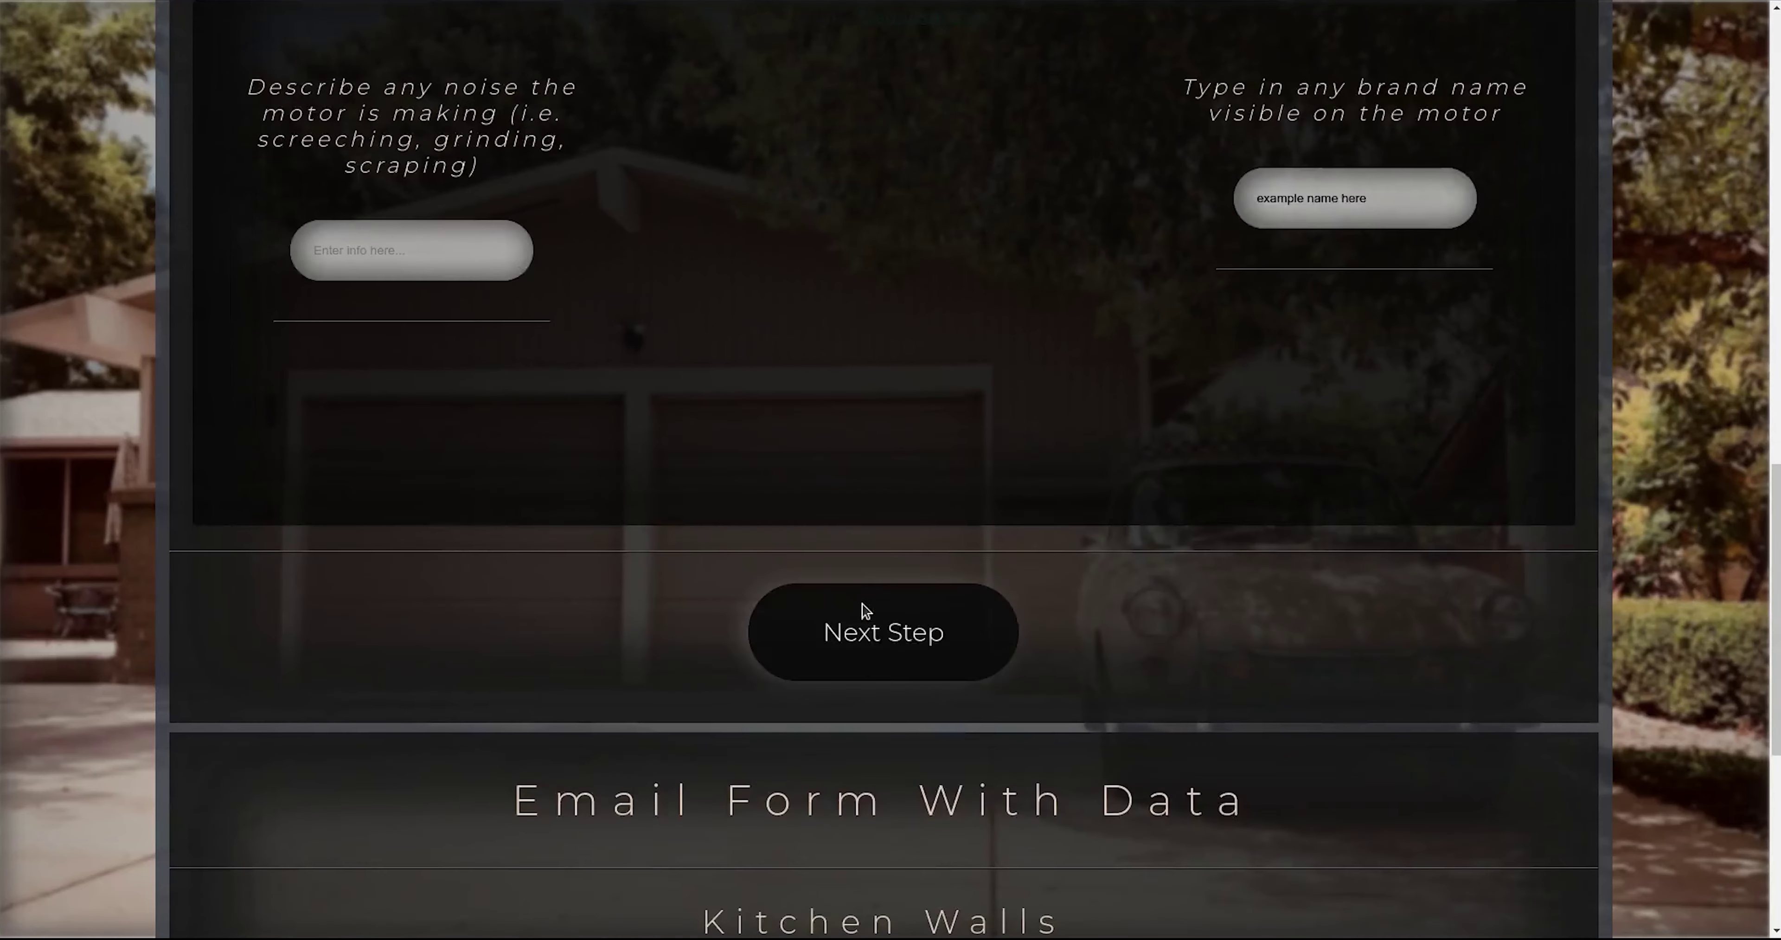
scroll(889, 595, "down", 10)
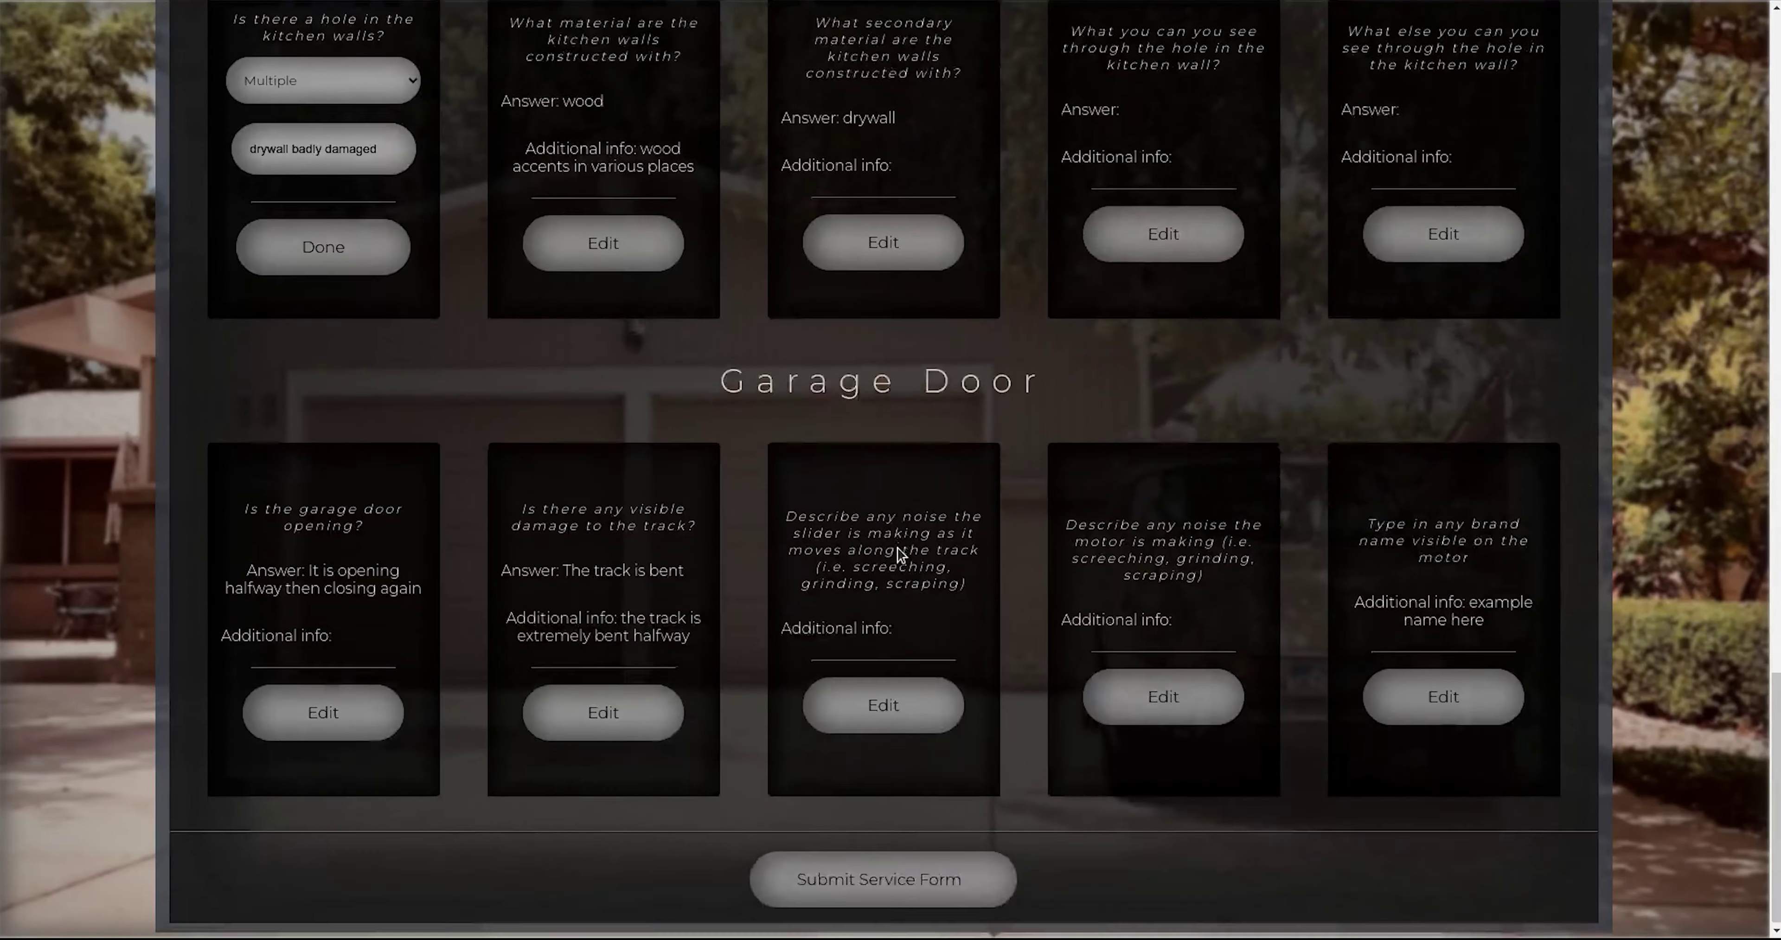
scroll(897, 547, "up", 3)
scroll(898, 548, "down", 3)
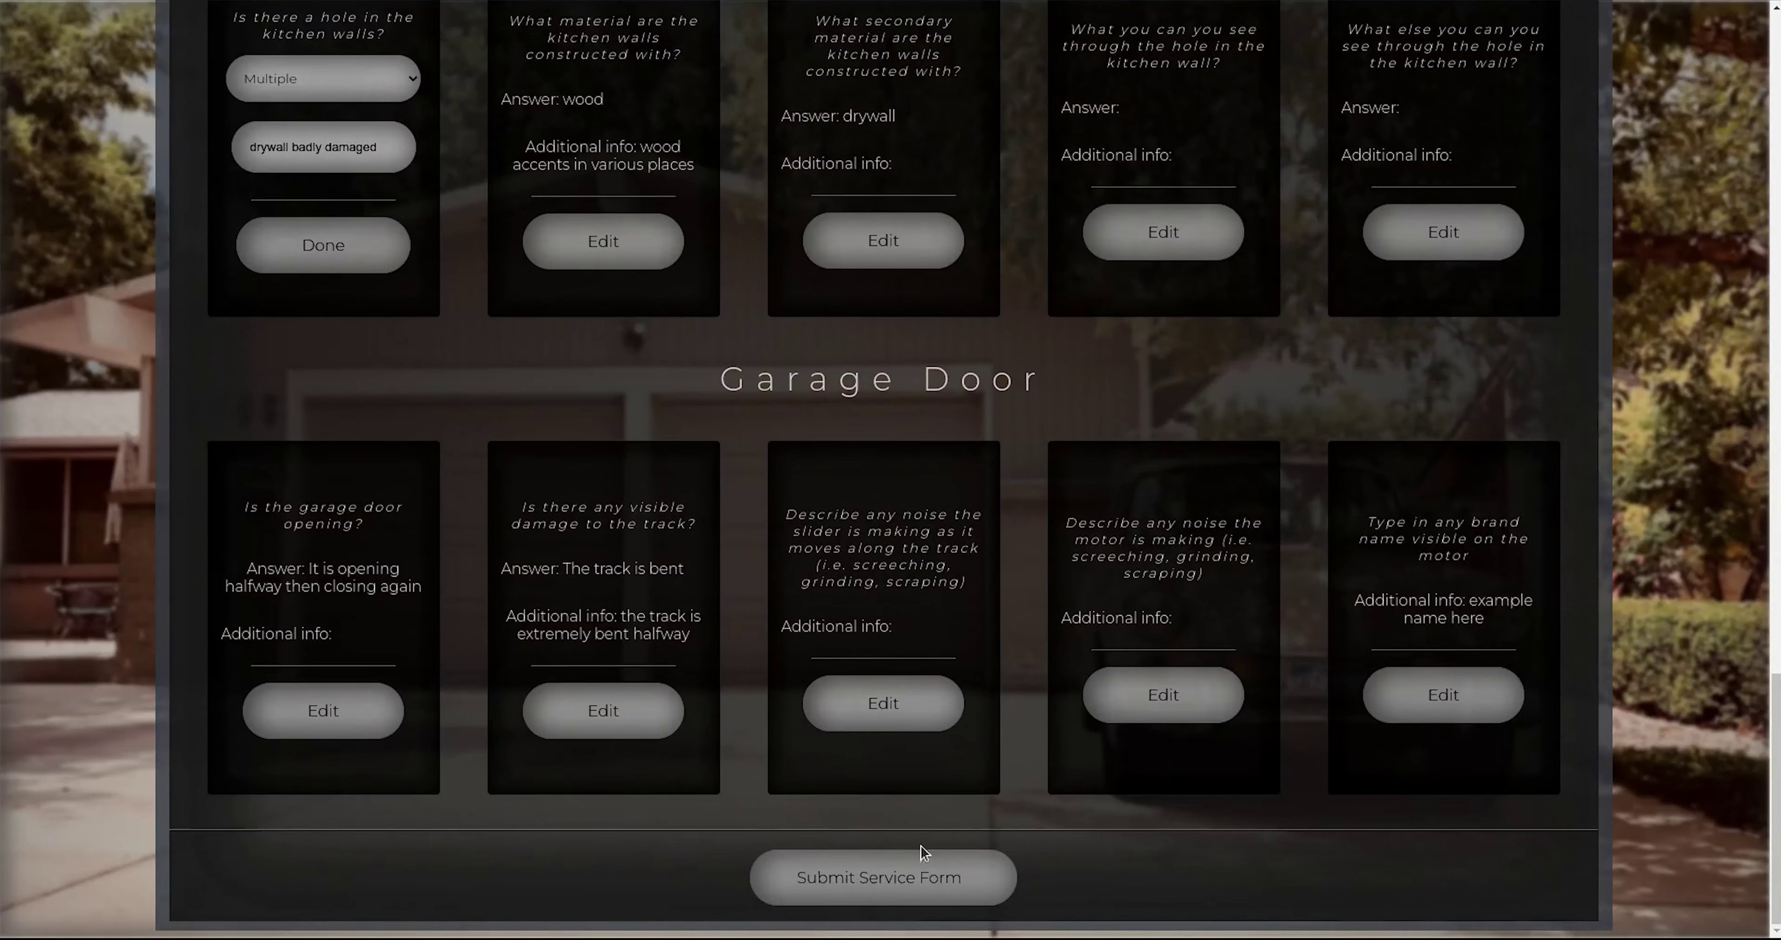
Step: Submit the service form and open the downloaded customer response PDF
left_click(880, 879)
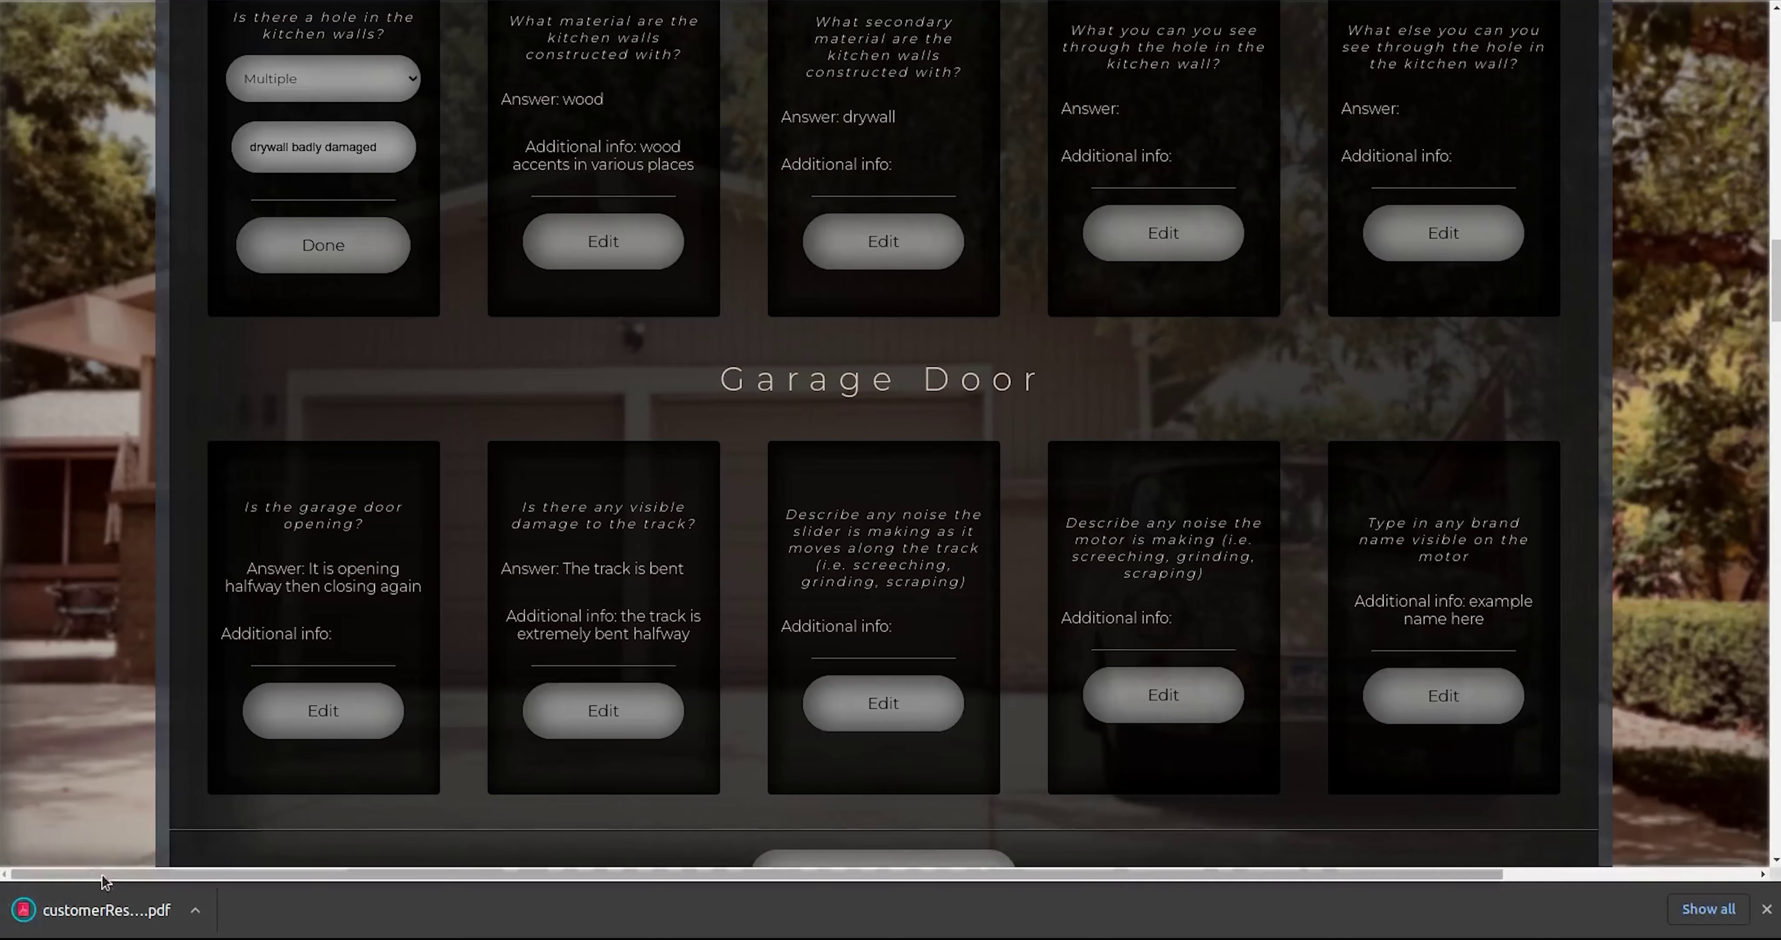
left_click(92, 910)
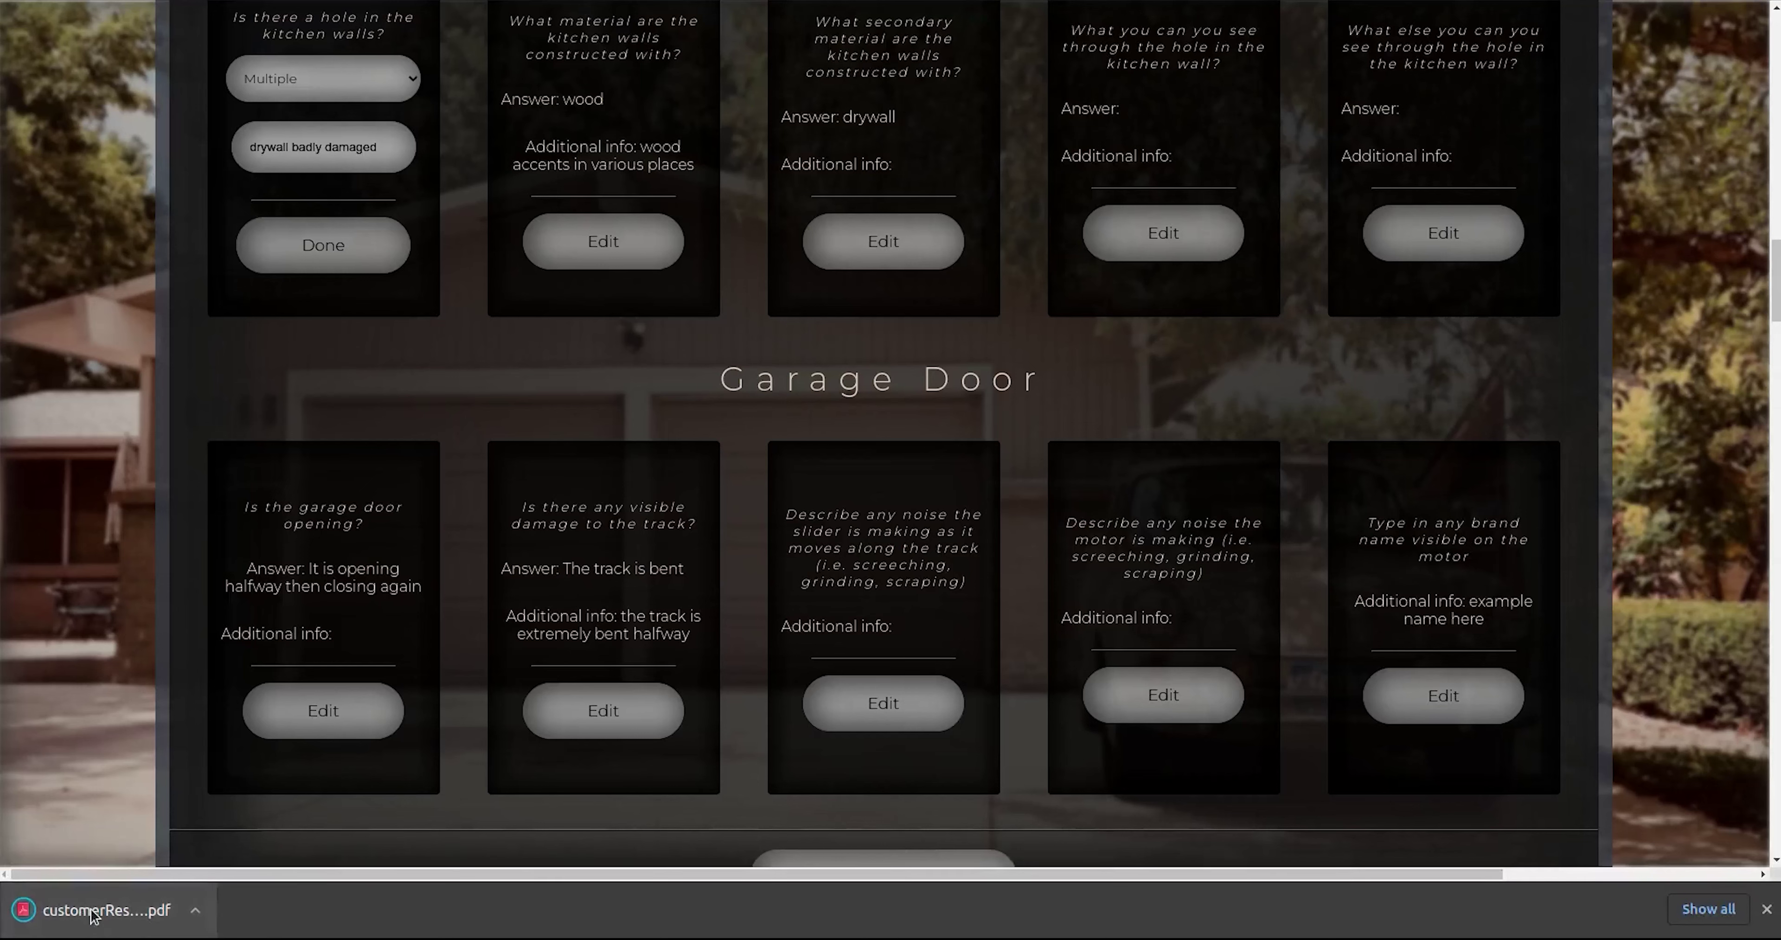
left_click(91, 910)
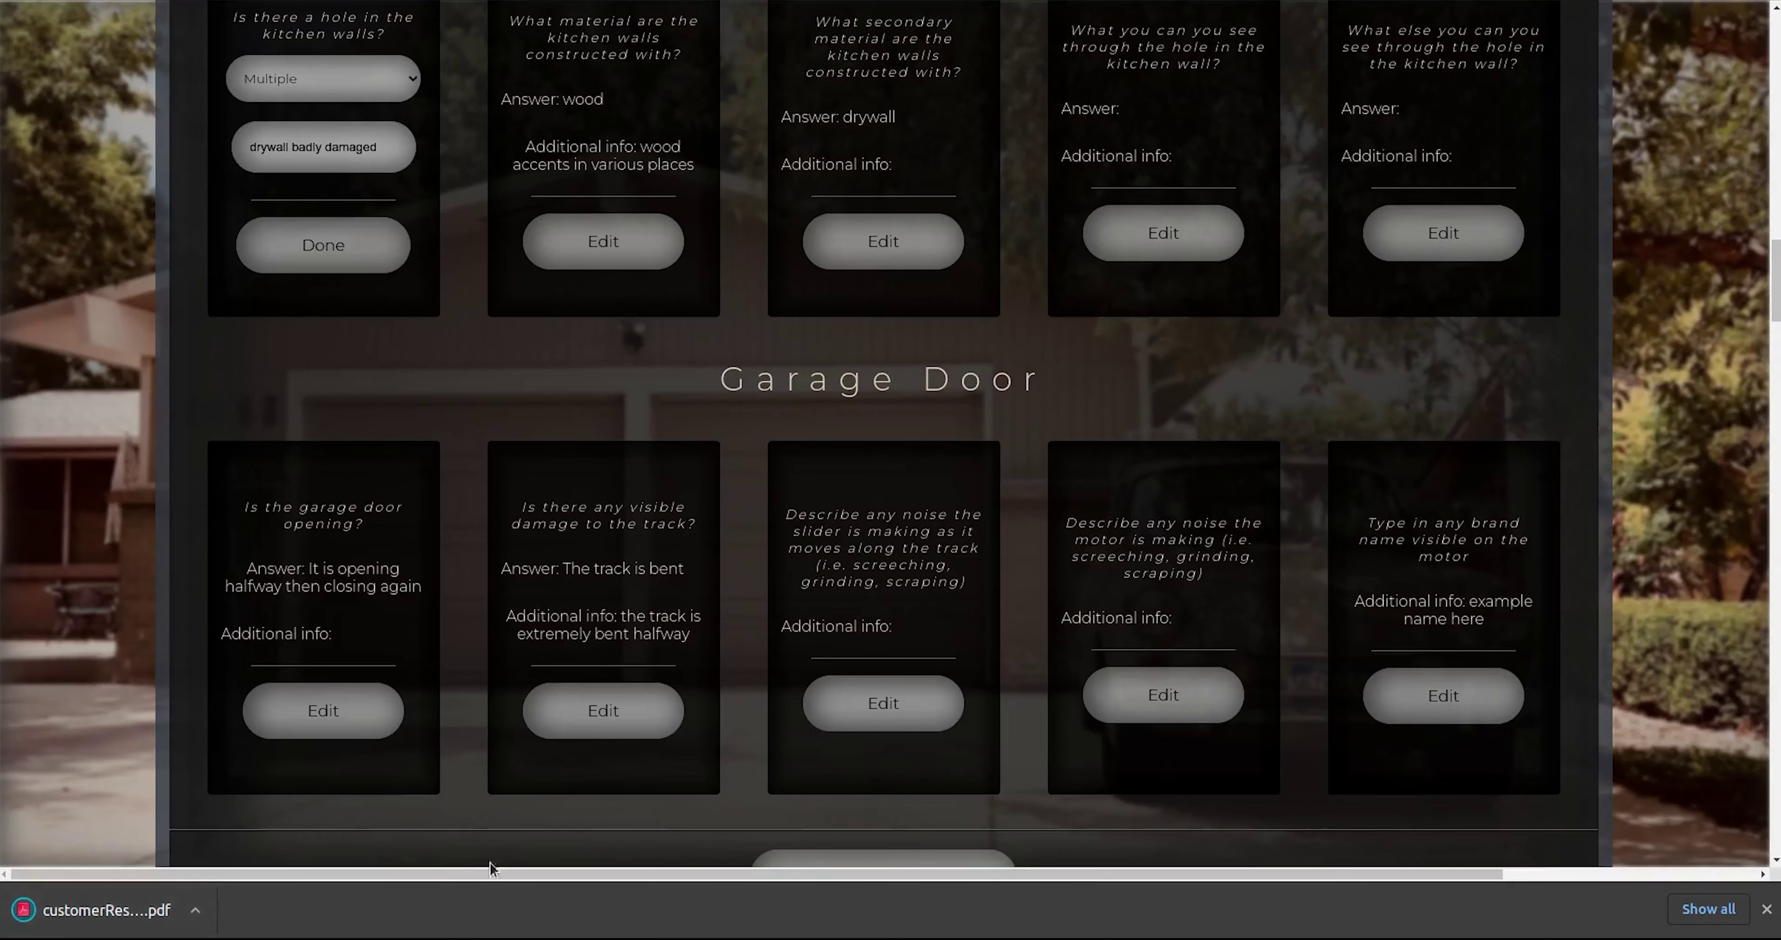
left_click(149, 910)
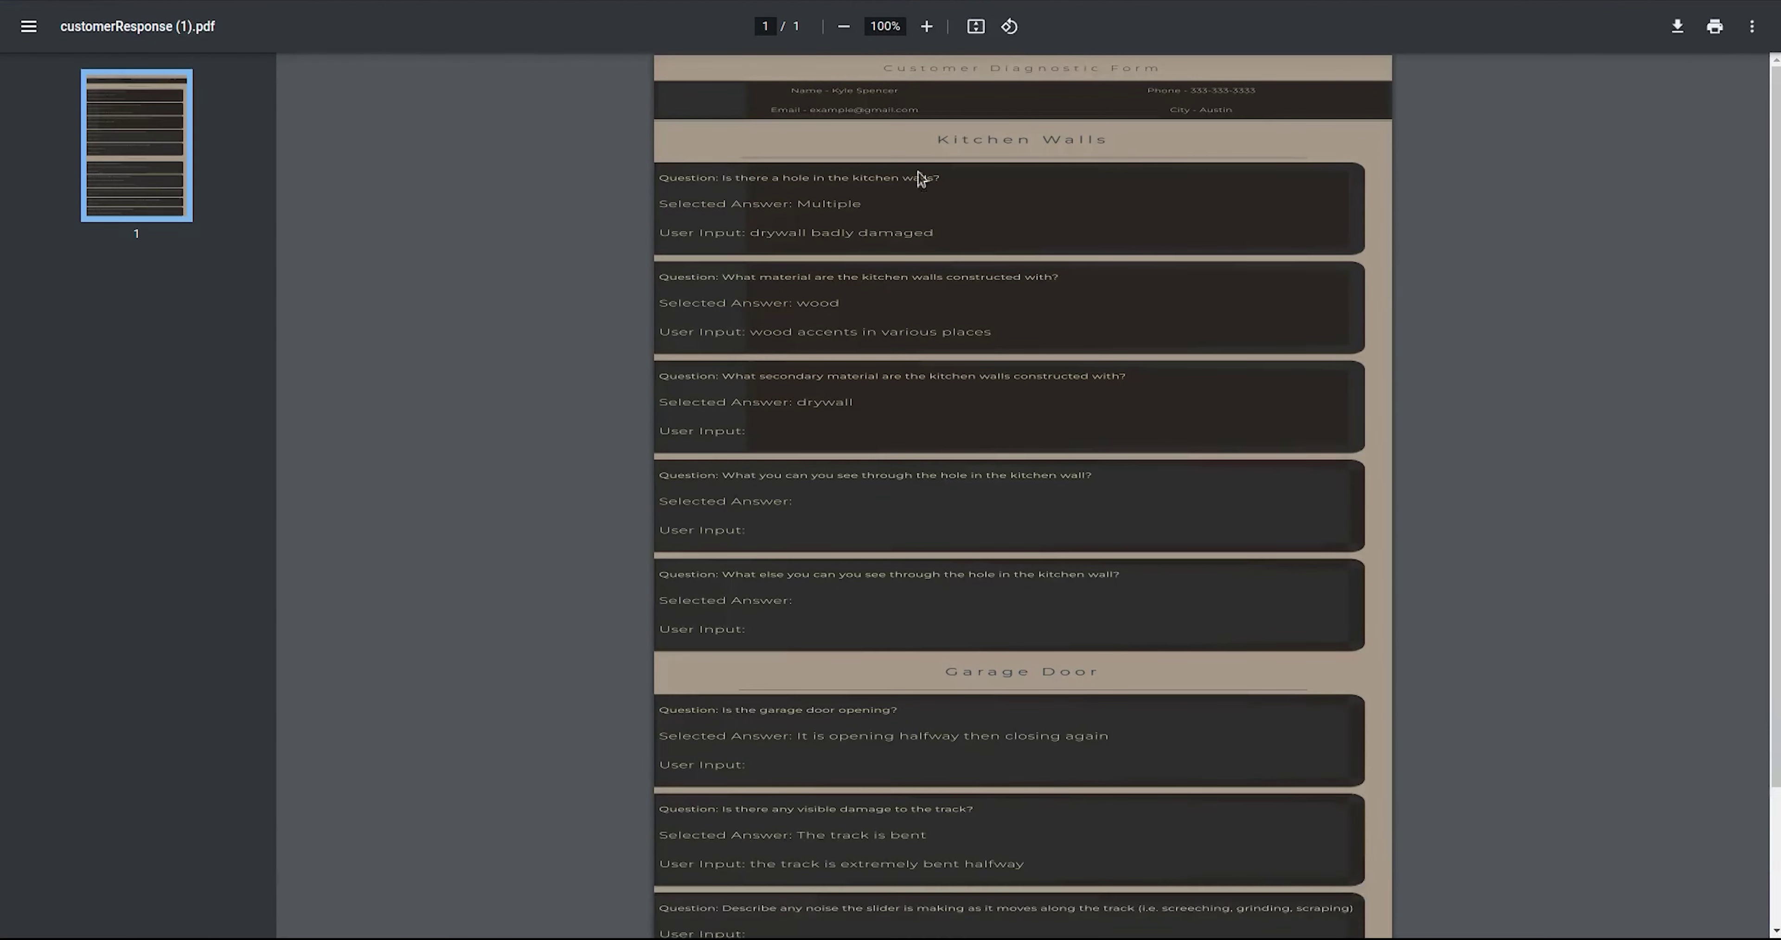
Step: Look through the Kitchen Walls and Garage Door answers in the customer diagnostic form PDF
scroll(891, 332, "down", 3)
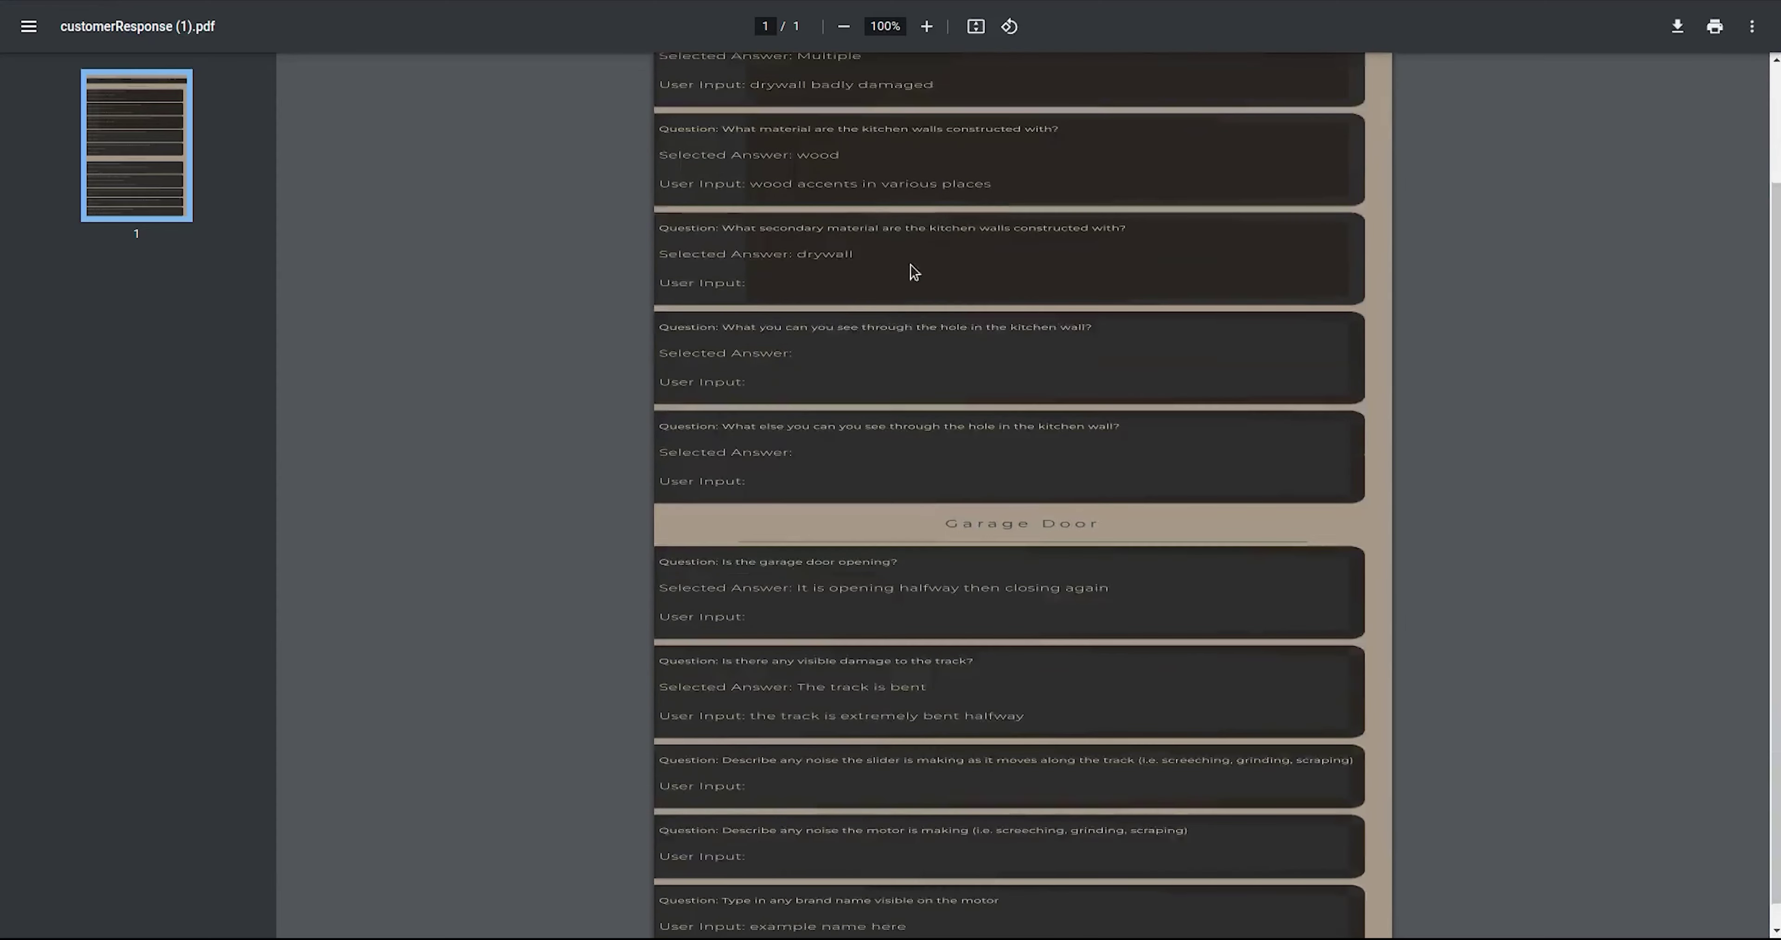
scroll(911, 274, "up", 3)
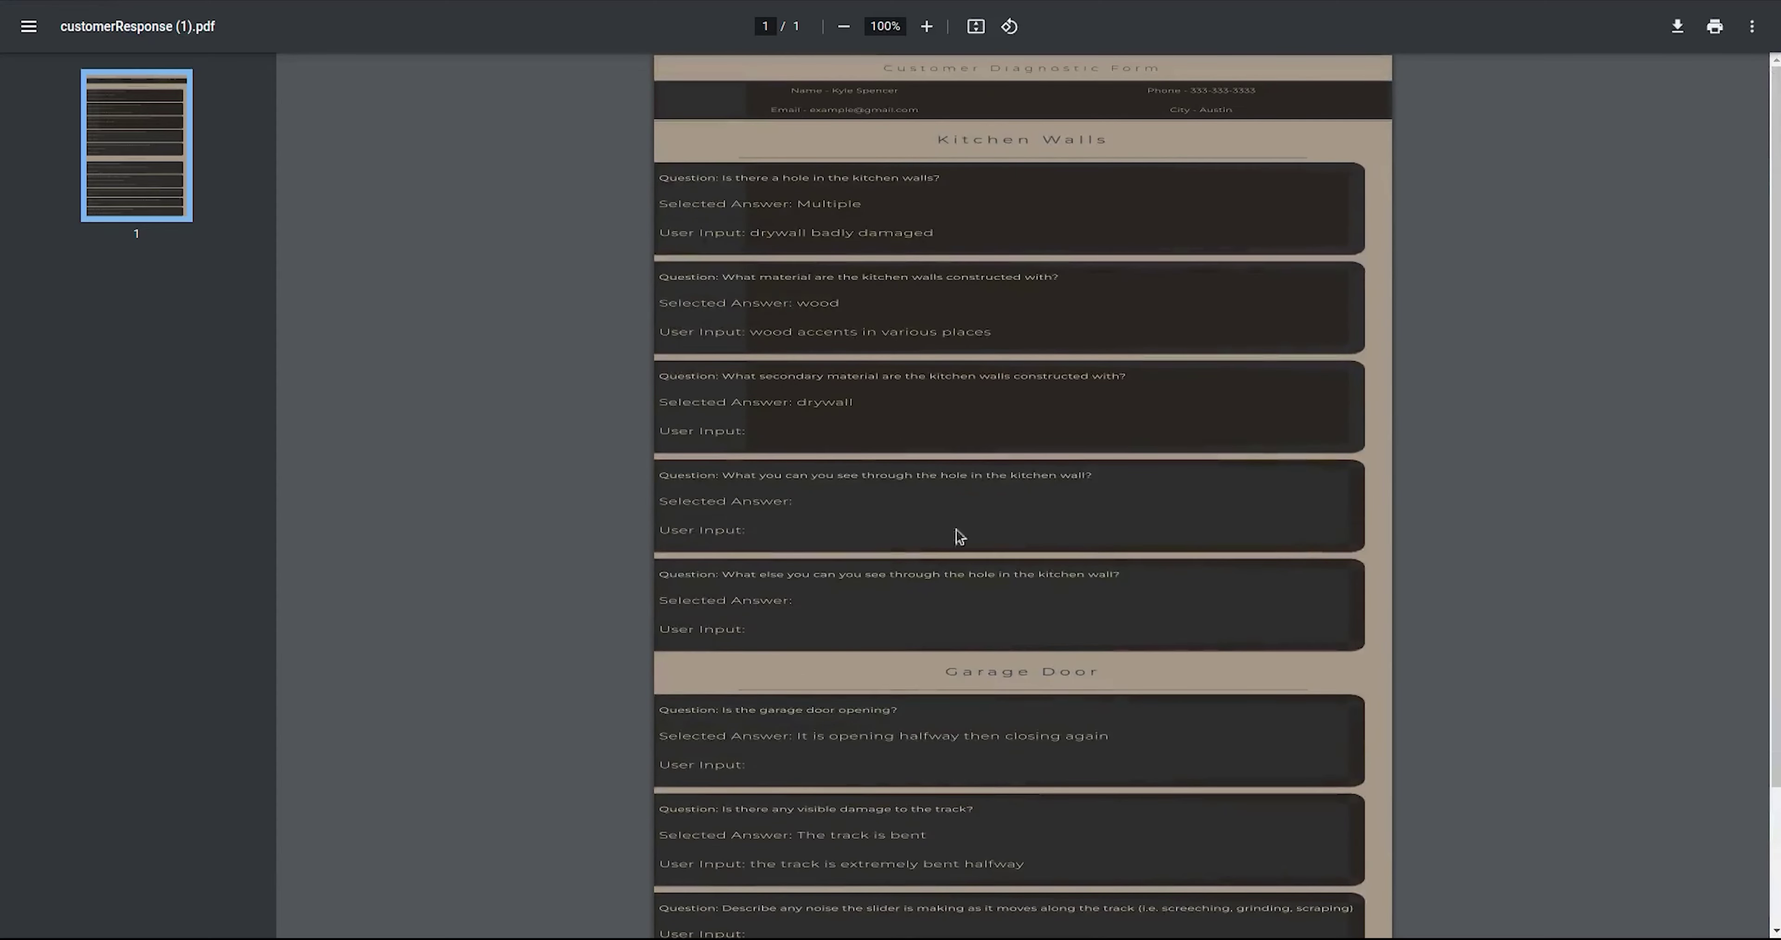
scroll(1023, 622, "down", 2)
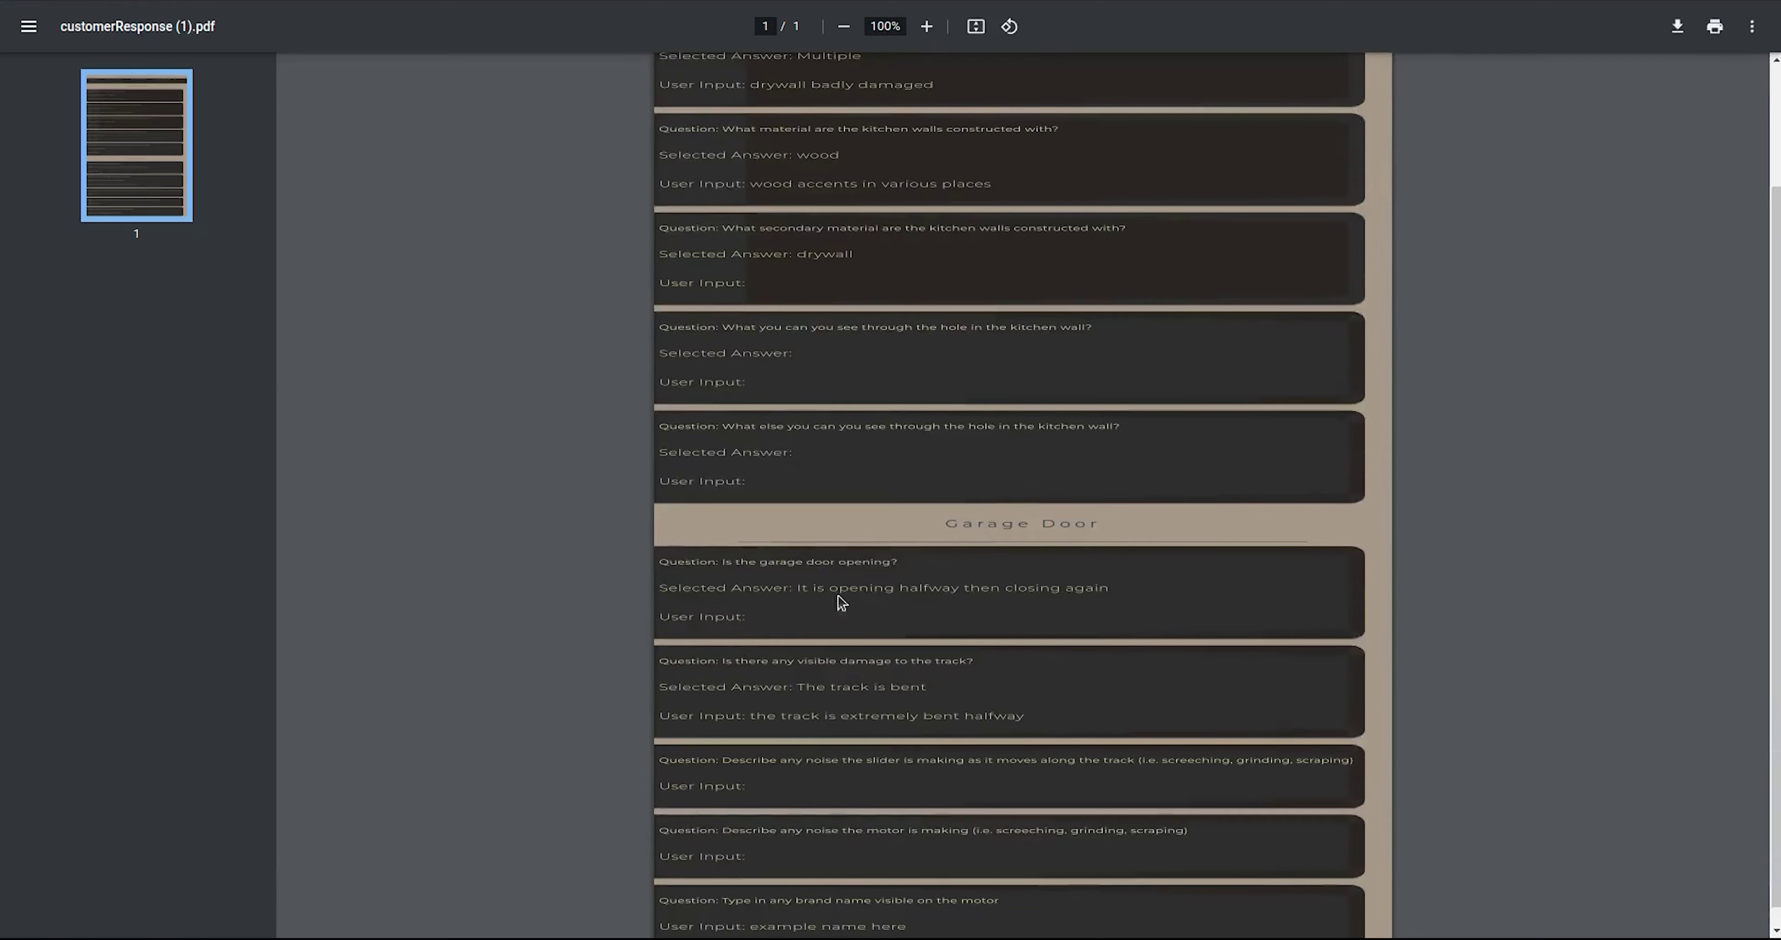
scroll(793, 617, "down", 1)
scroll(811, 618, "up", 3)
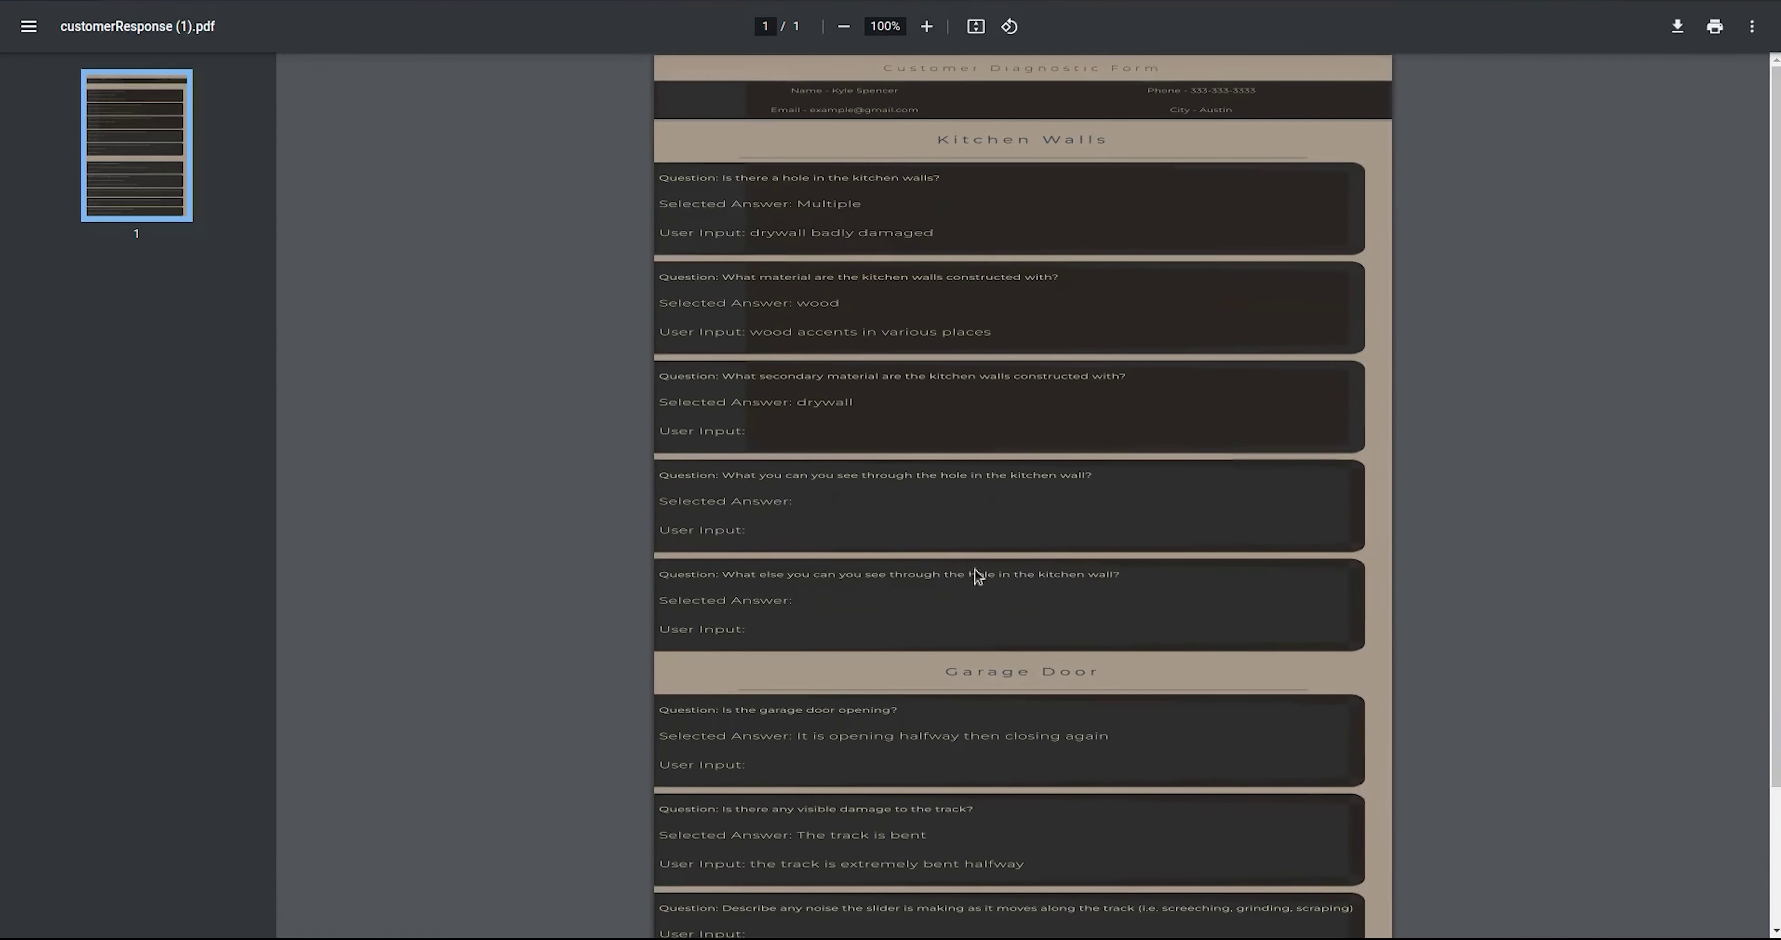